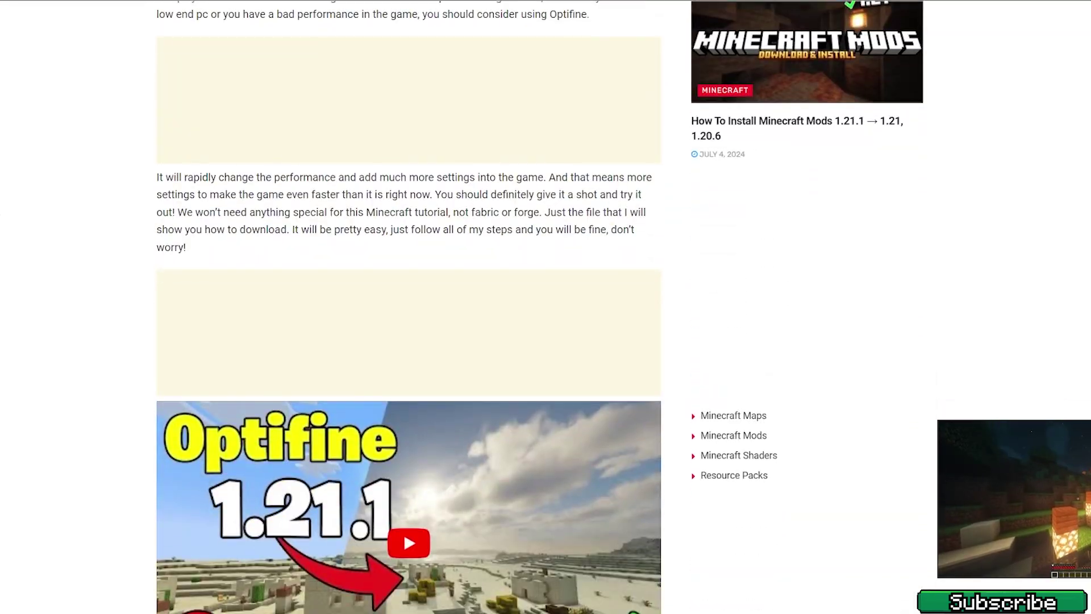
Review the OptiFine and Sildurs Vibrant Shaders for Minecraft 1.21.1 articles, including the shaders page's Downloads section and installation instructions
{"action": "scroll", "coordinate": [1, 215], "scroll_direction": "down", "scroll_amount": 9}
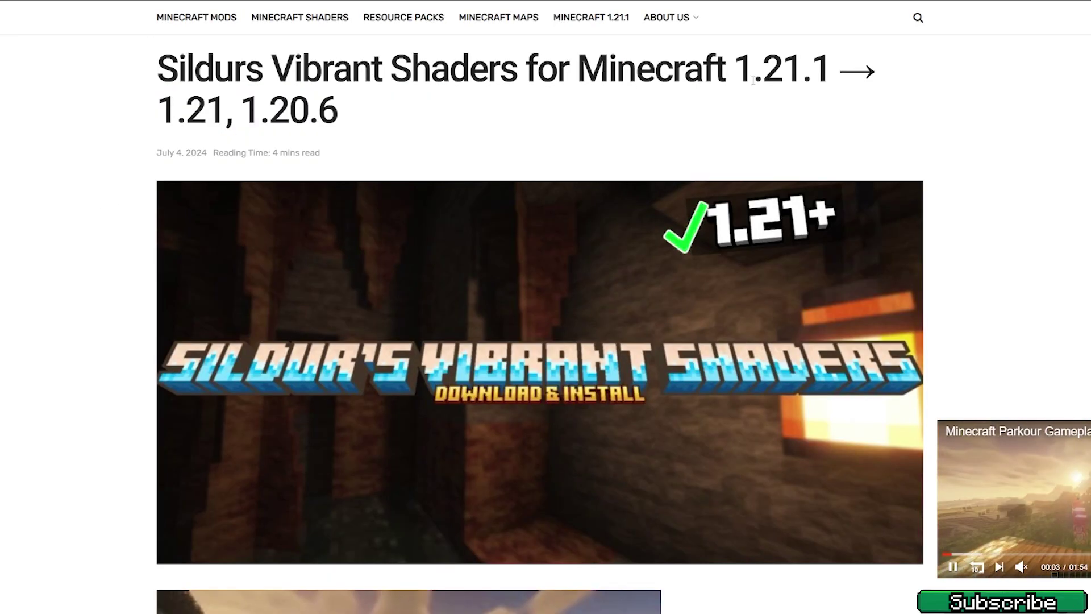
{"action": "scroll", "coordinate": [39, 231], "scroll_direction": "down", "scroll_amount": 10}
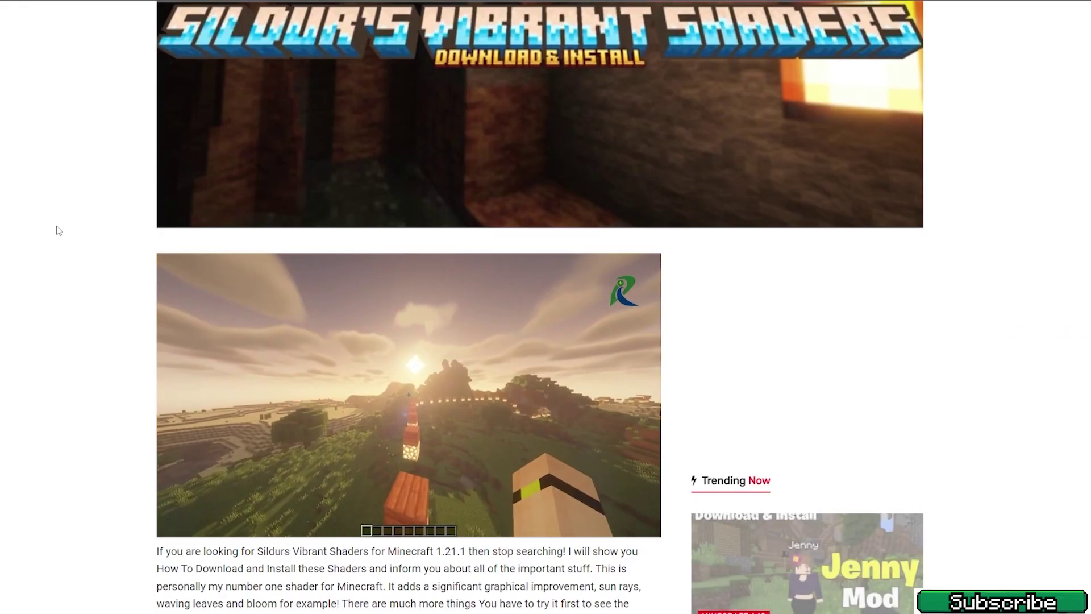
{"action": "scroll", "coordinate": [57, 233], "scroll_direction": "down", "scroll_amount": 12}
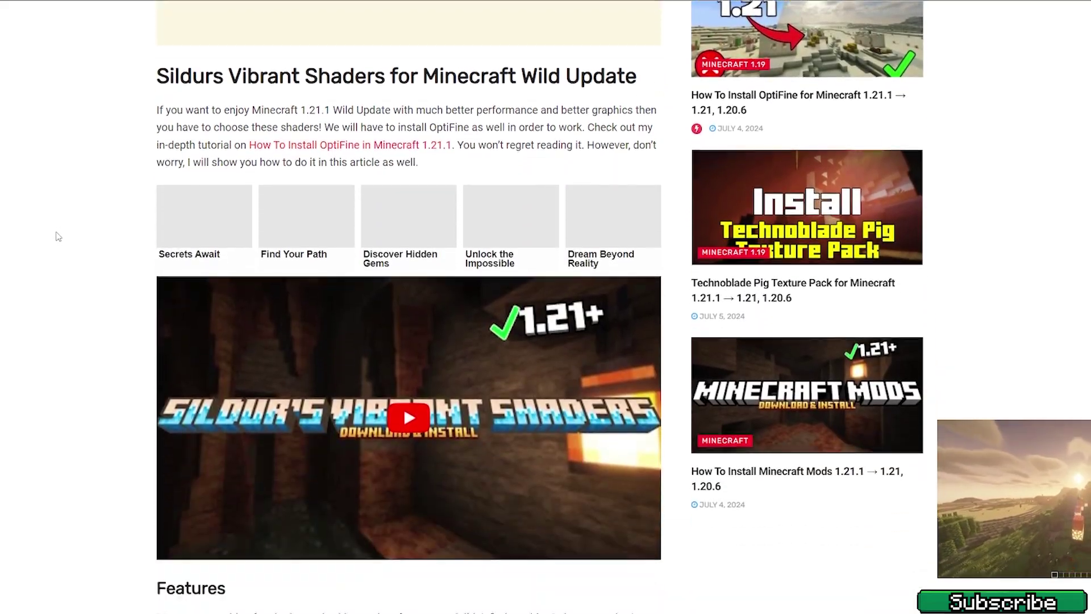
{"action": "scroll", "coordinate": [58, 239], "scroll_direction": "down", "scroll_amount": 10}
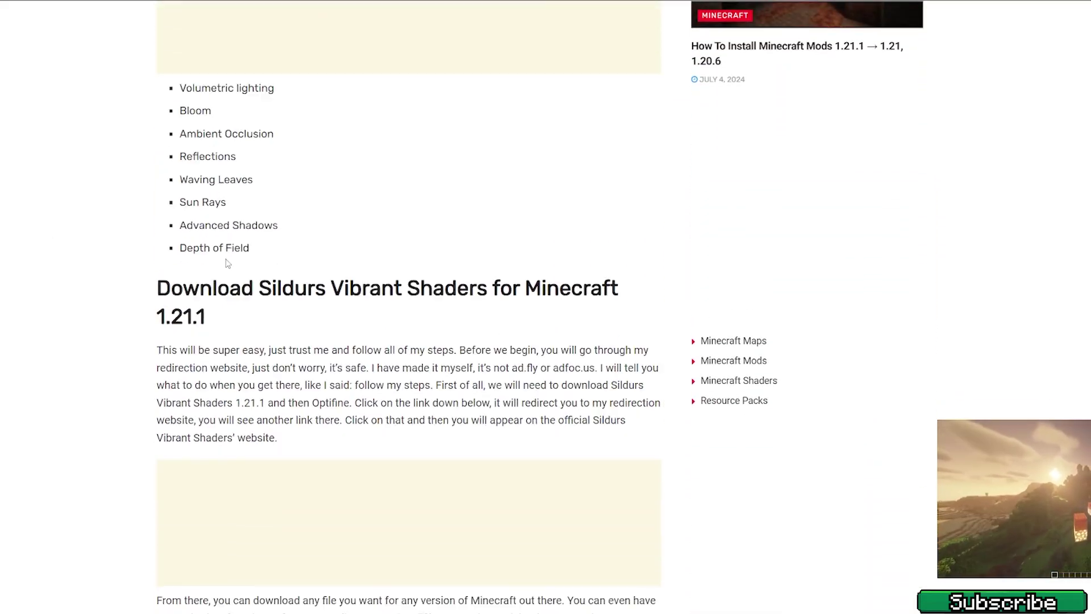
{"action": "scroll", "coordinate": [209, 192], "scroll_direction": "down", "scroll_amount": 8}
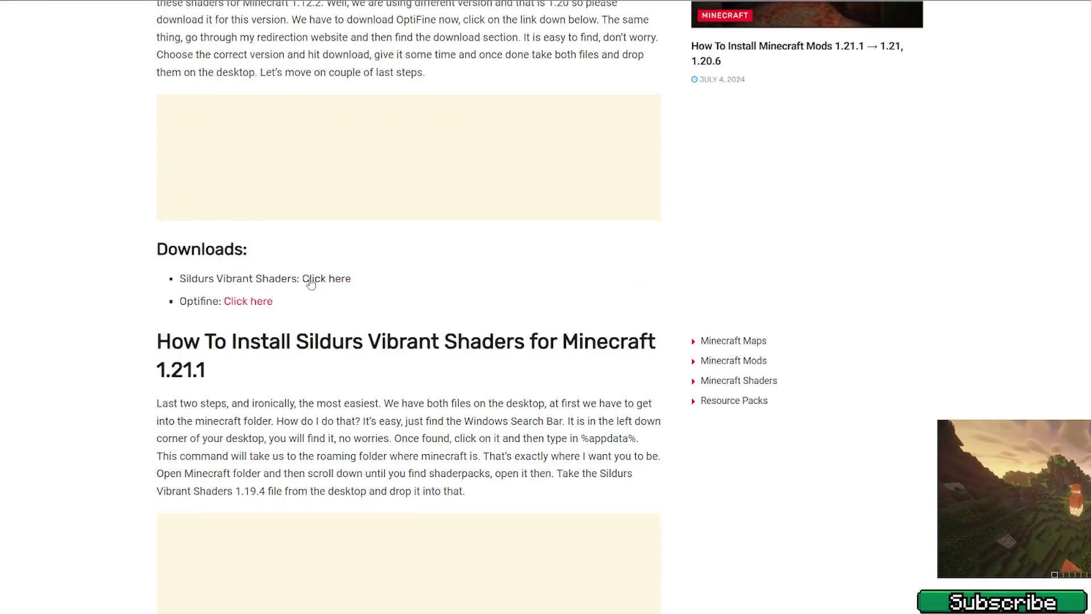
{"action": "scroll", "coordinate": [237, 289], "scroll_direction": "down", "scroll_amount": 1}
{"action": "scroll", "coordinate": [238, 289], "scroll_direction": "down", "scroll_amount": 1}
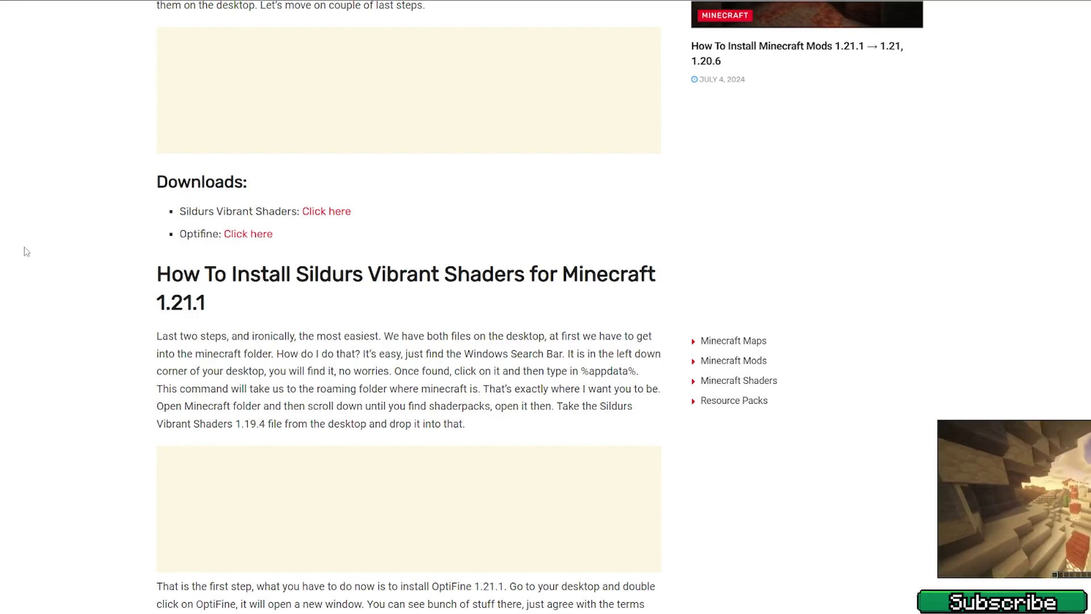
{"action": "scroll", "coordinate": [79, 310], "scroll_direction": "up", "scroll_amount": 1}
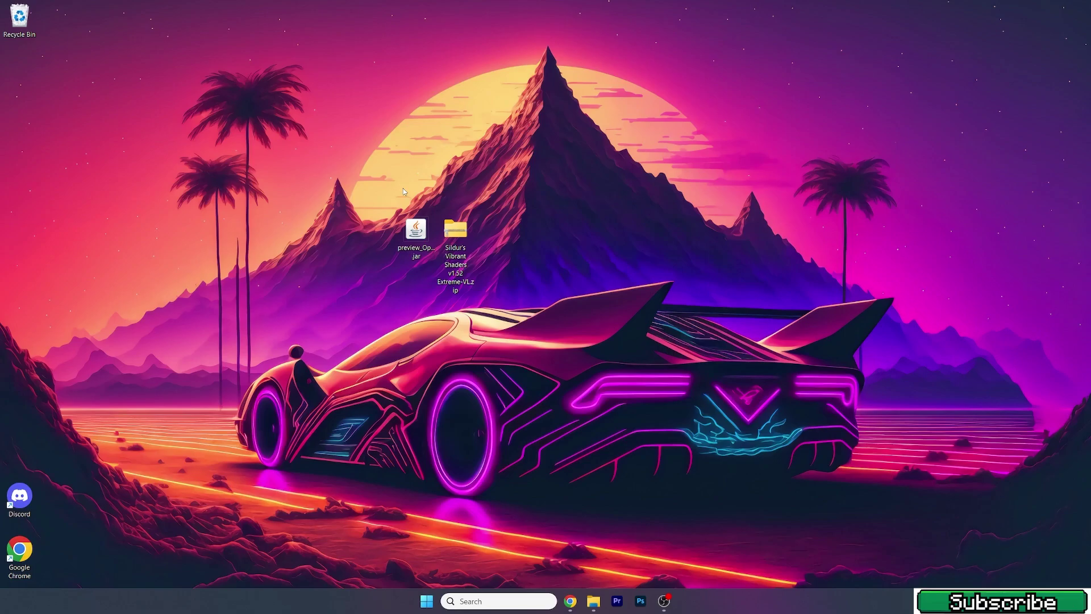
{"action": "left_click", "coordinate": [382, 216]}
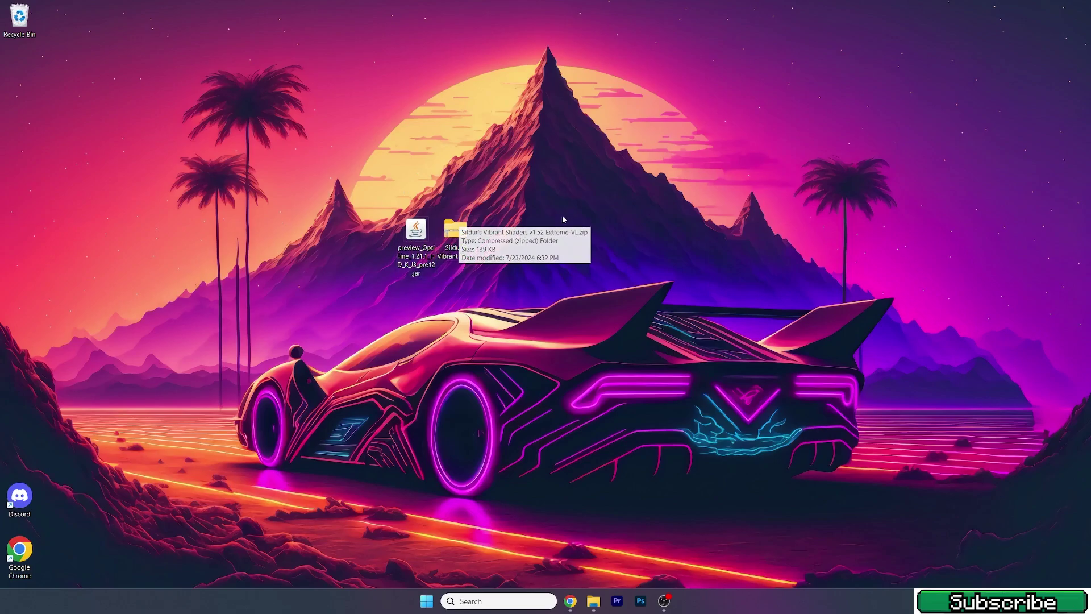
{"action": "left_click", "coordinate": [475, 248]}
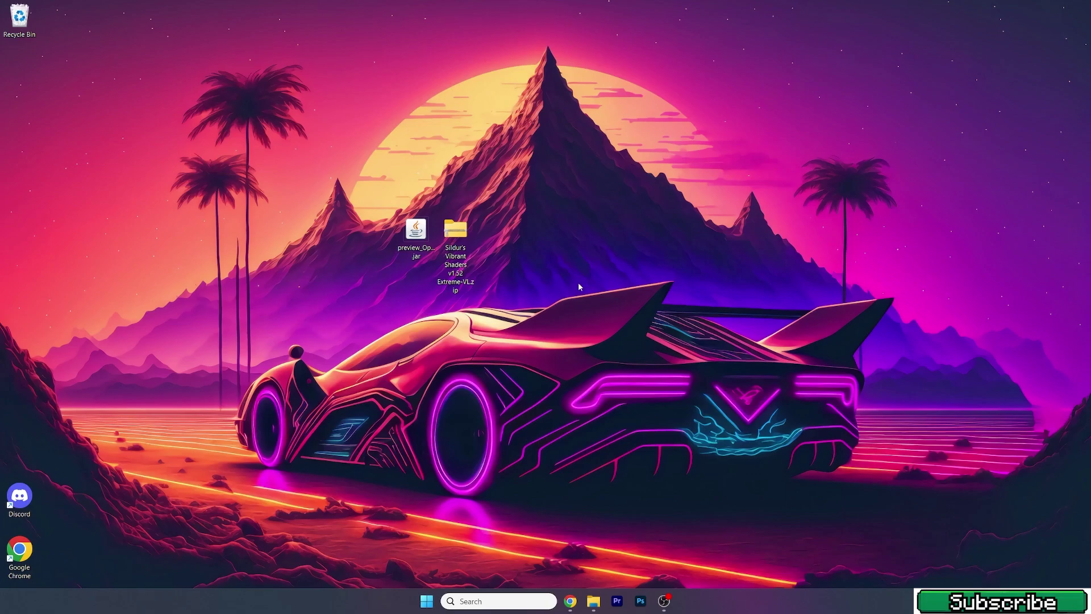
Open the Roaming folder through %appdata%, place its window clear of the desktop files, and enter the .minecraft folder
{"action": "key", "text": "super+s"}
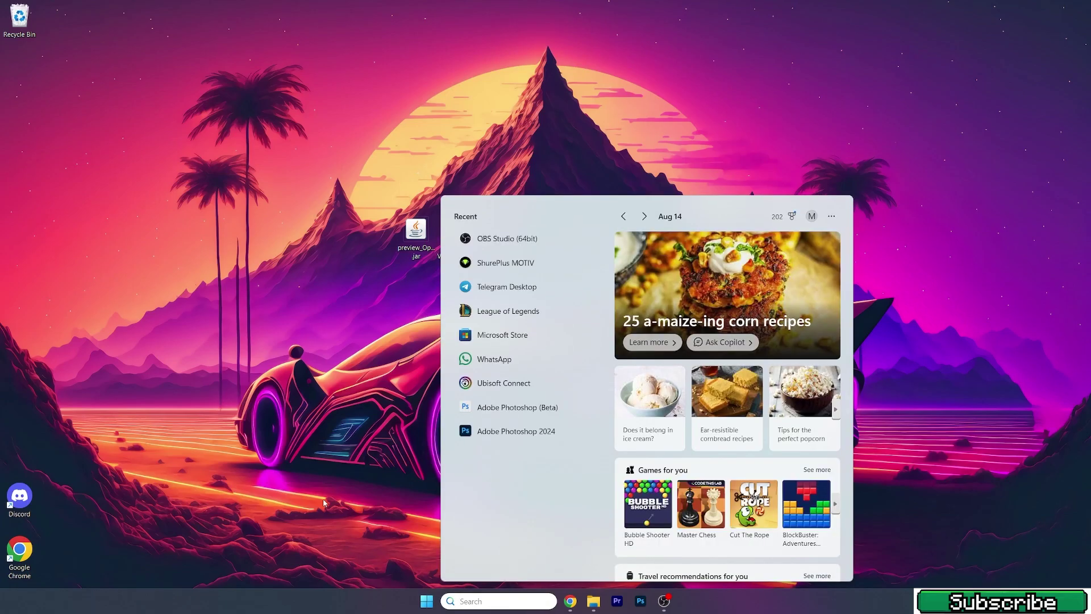
{"action": "type", "text": "%appdata%"}
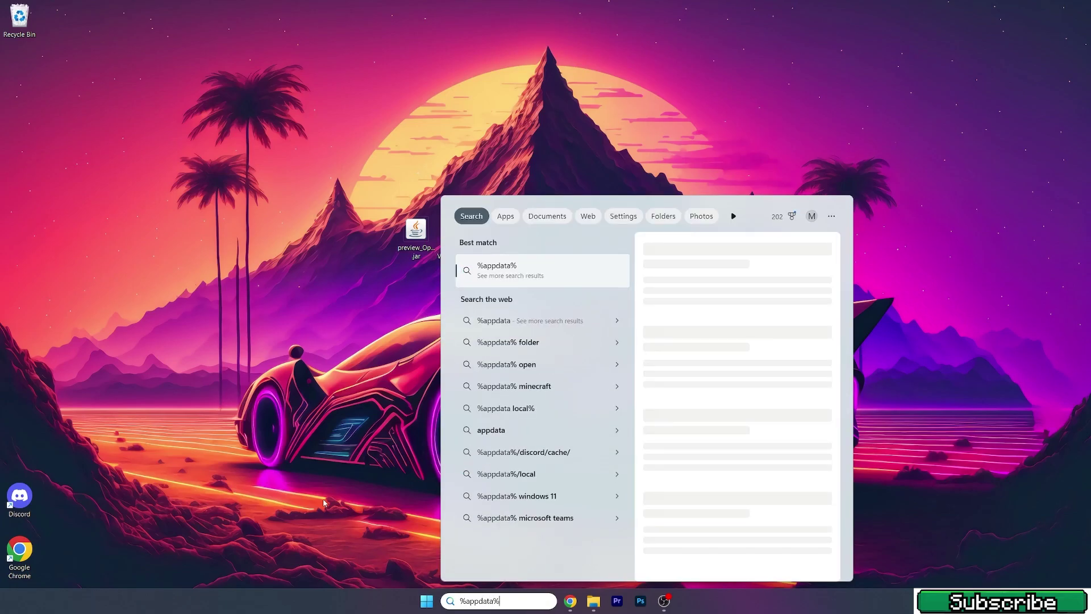
{"action": "key", "text": "Return"}
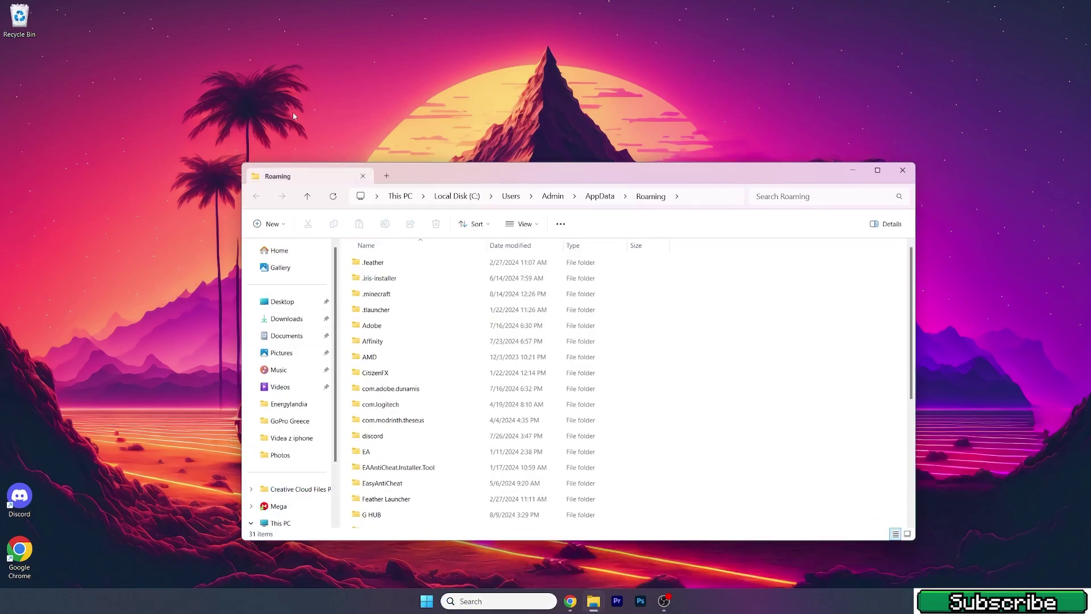
{"action": "left_click_drag", "start_coordinate": [421, 177], "coordinate": [669, 179]}
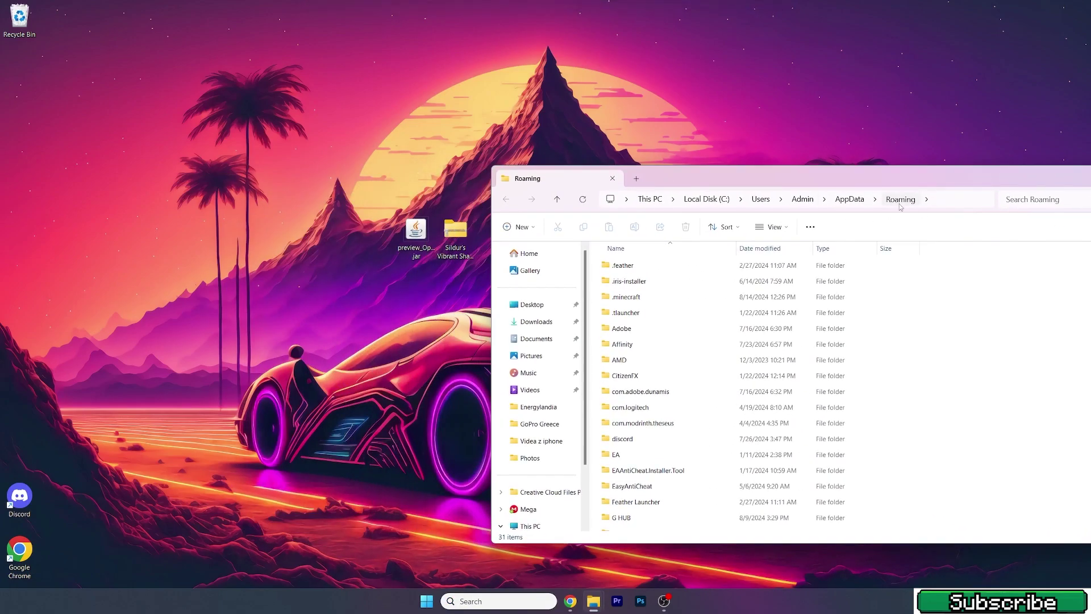
{"action": "double_click", "coordinate": [624, 297]}
Open the shaderpacks folder in .minecraft and move the Sildur's Vibrant Shaders v1.52 Extreme-VL zip from the desktop into it
{"action": "scroll", "coordinate": [628, 304], "scroll_direction": "down", "scroll_amount": 10}
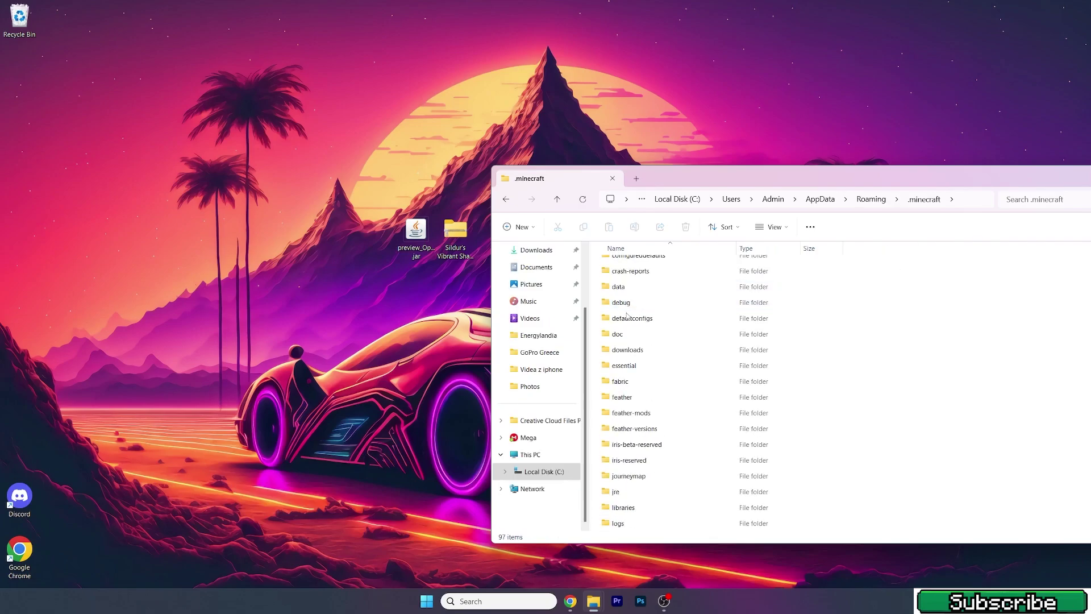
{"action": "key", "text": "s"}
{"action": "left_click", "coordinate": [631, 310]}
{"action": "left_click", "coordinate": [622, 327]}
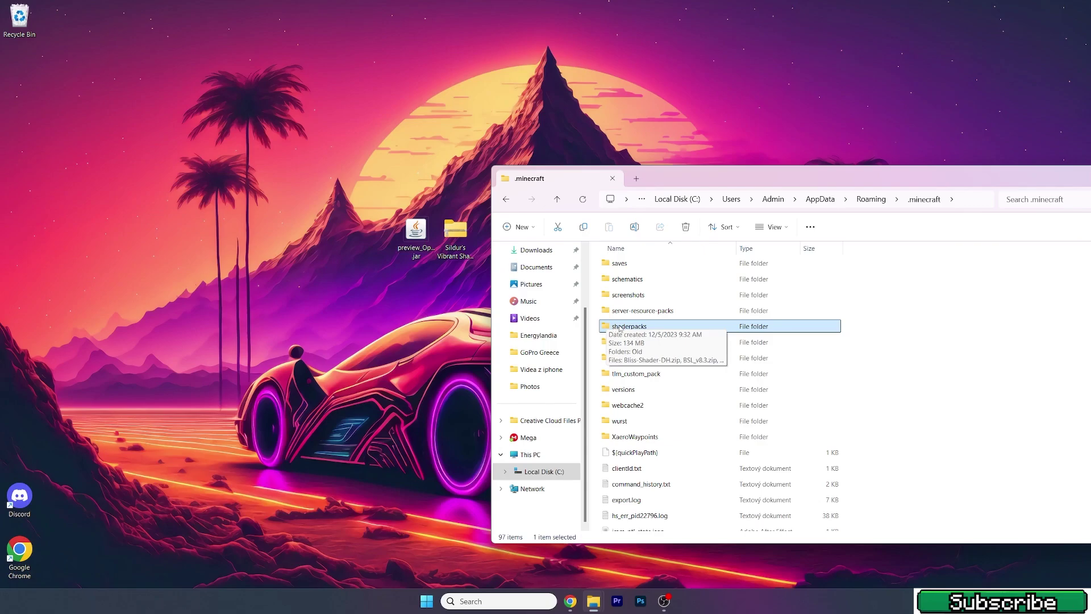
{"action": "double_click", "coordinate": [622, 327]}
{"action": "left_click_drag", "start_coordinate": [455, 230], "coordinate": [716, 373]}
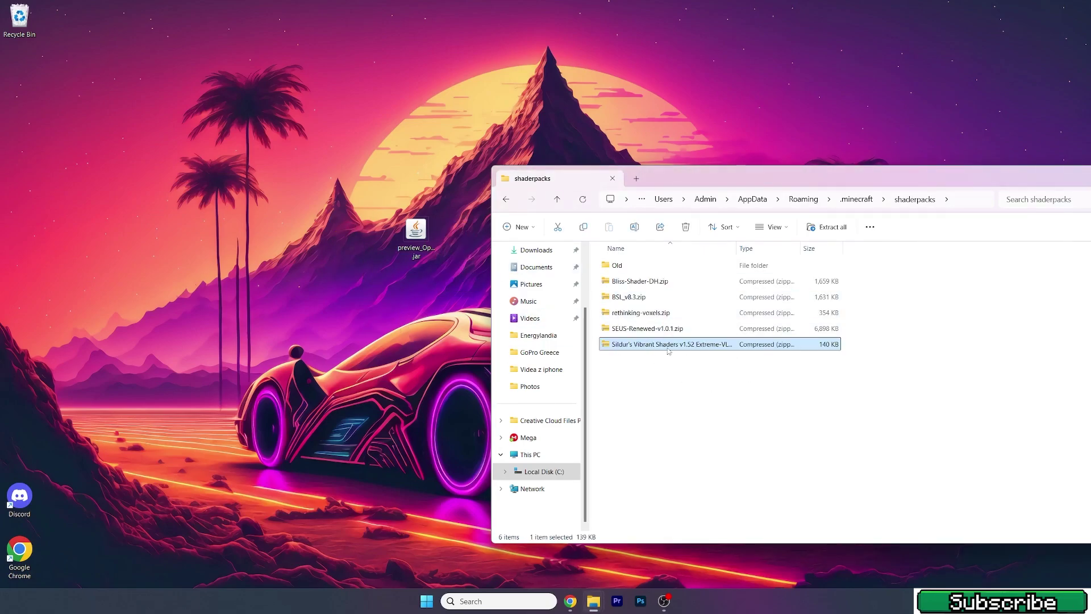
Return to the .minecraft folder and open its versions folder
{"action": "left_click", "coordinate": [510, 204]}
{"action": "scroll", "coordinate": [682, 390], "scroll_direction": "down", "scroll_amount": 2}
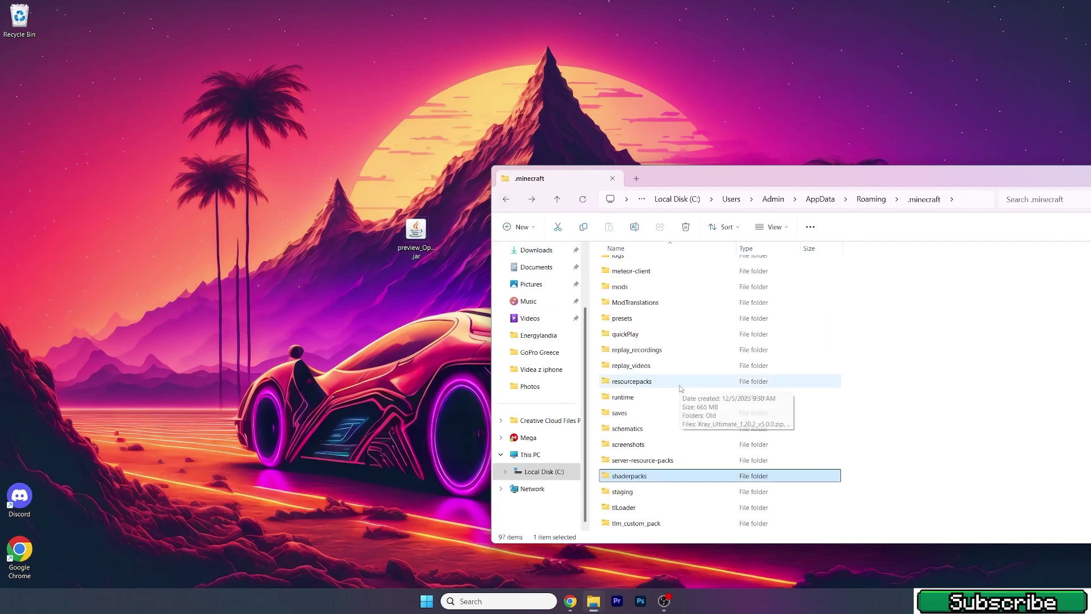
{"action": "scroll", "coordinate": [678, 391], "scroll_direction": "down", "scroll_amount": 2}
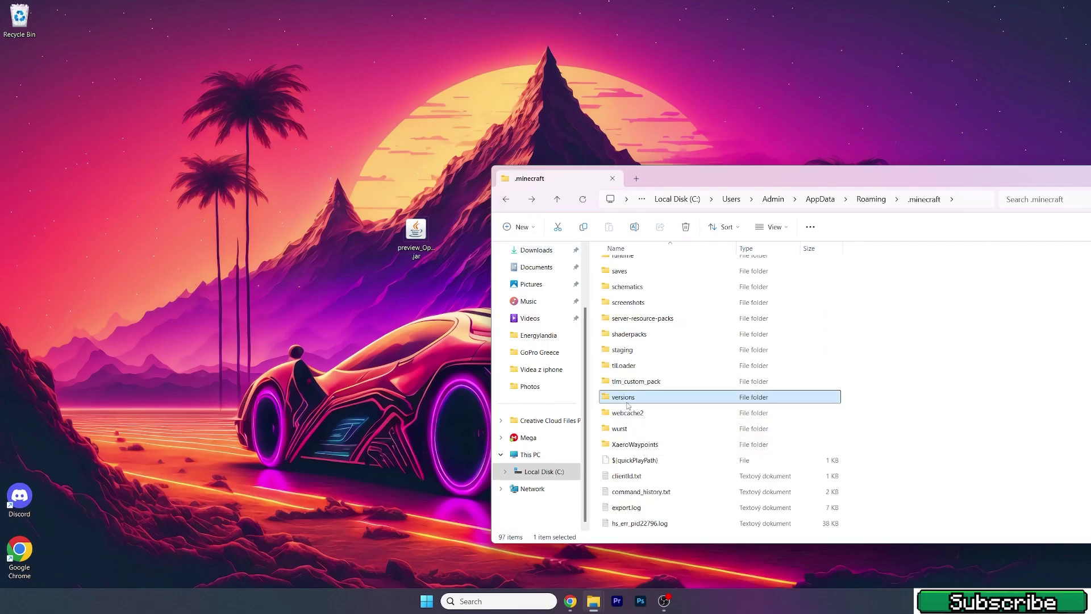
{"action": "double_click", "coordinate": [628, 394]}
Run the OptiFine 1.21.1 HD K J3 pre12 jar from the desktop and install it into the .minecraft folder
{"action": "left_click", "coordinate": [418, 228]}
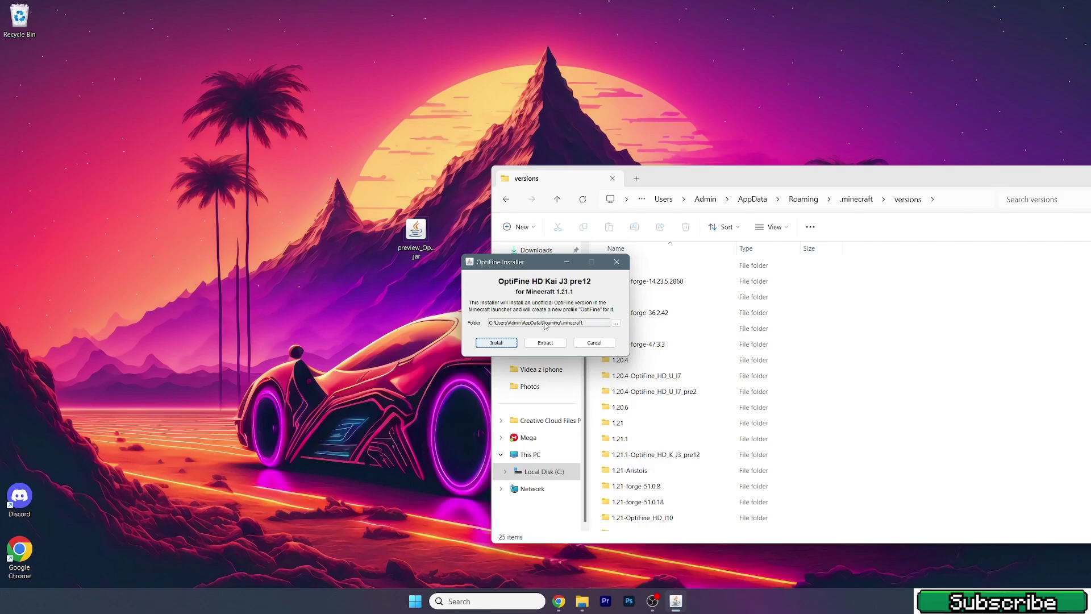
{"action": "left_click", "coordinate": [495, 342]}
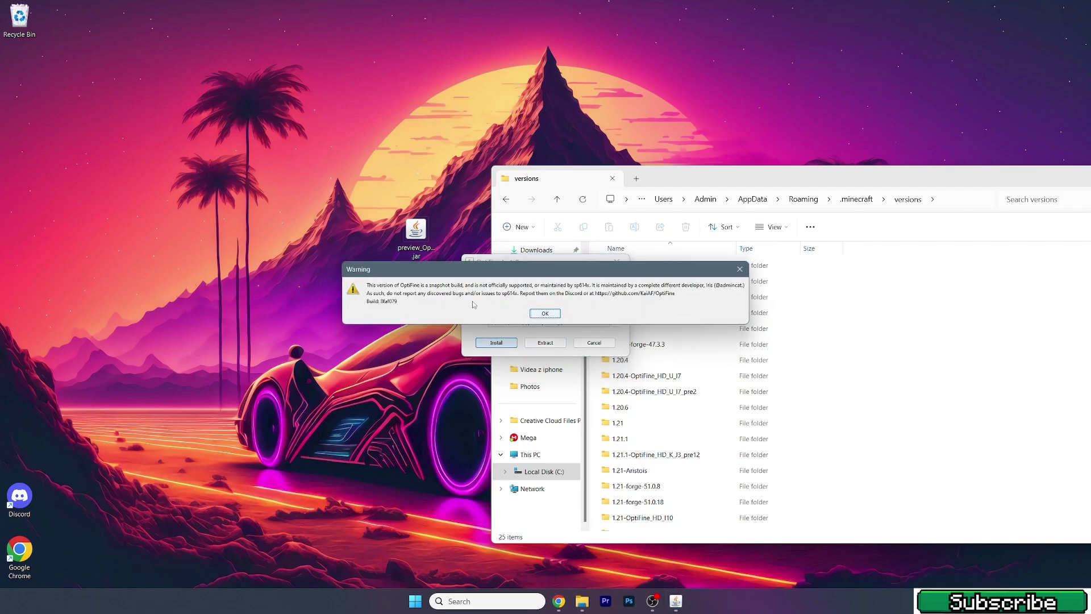
{"action": "left_click", "coordinate": [532, 315]}
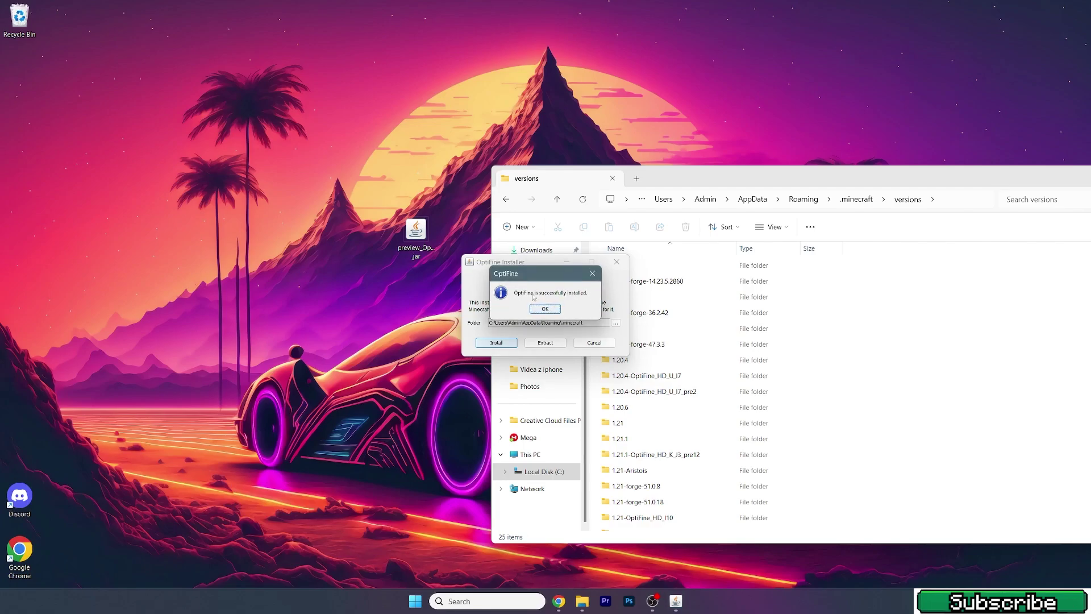
{"action": "left_click", "coordinate": [556, 308]}
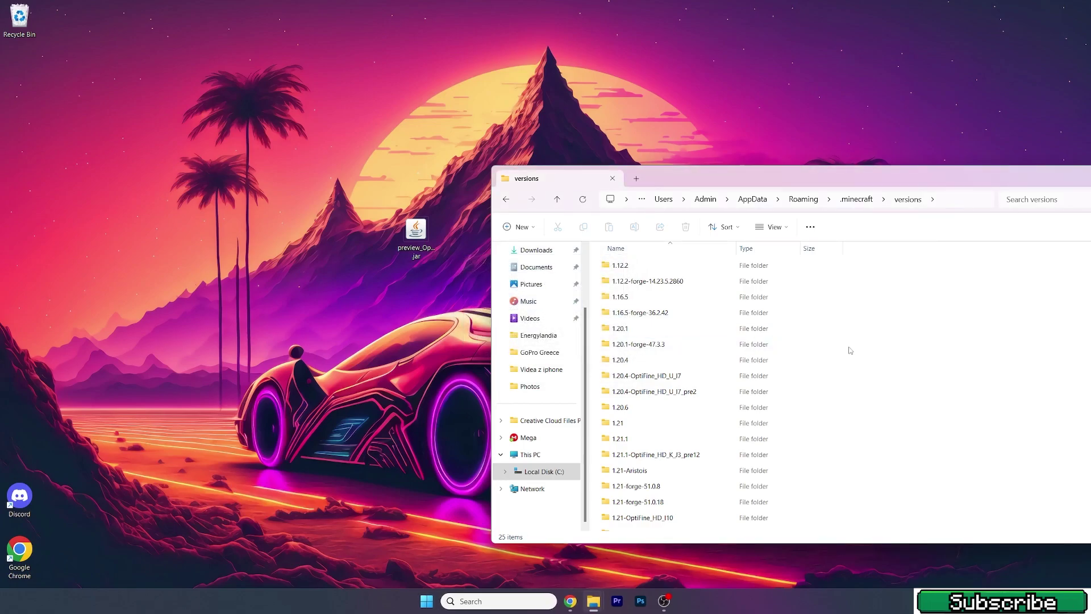
Check the versions folder for the 1.21.1-OptiFine_HD_K_J3_pre12 folder
{"action": "left_click_drag", "start_coordinate": [751, 160], "coordinate": [565, 103]}
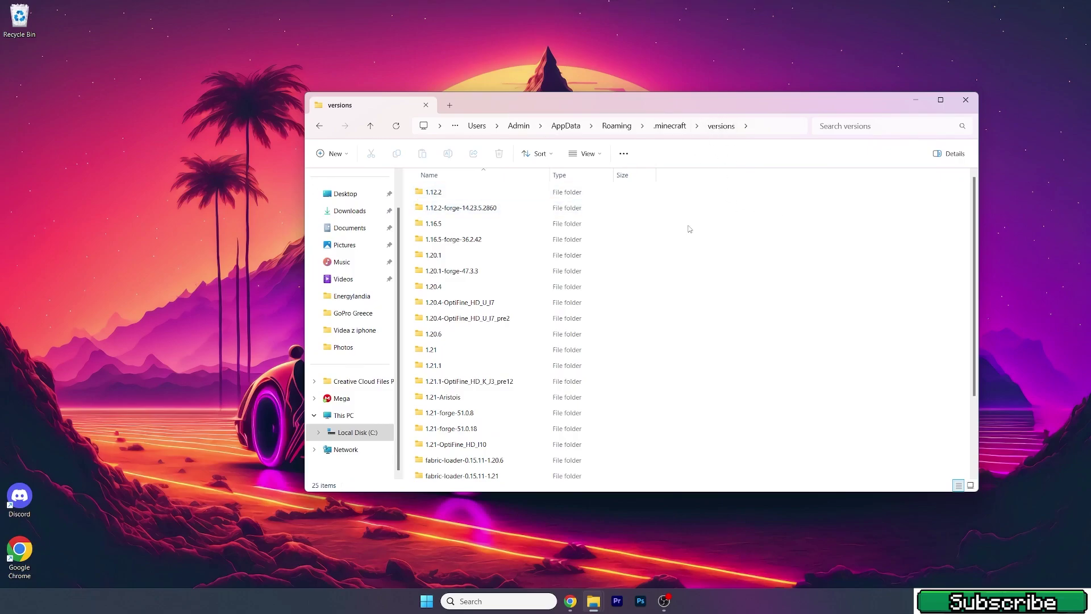
{"action": "scroll", "coordinate": [731, 268], "scroll_direction": "down", "scroll_amount": 3}
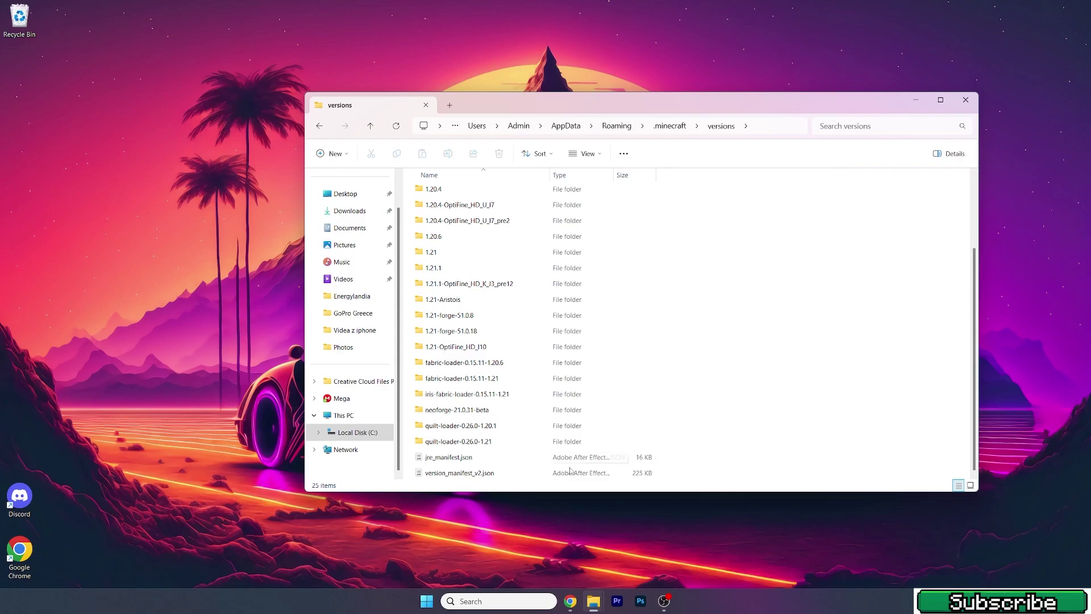
{"action": "left_click", "coordinate": [453, 287]}
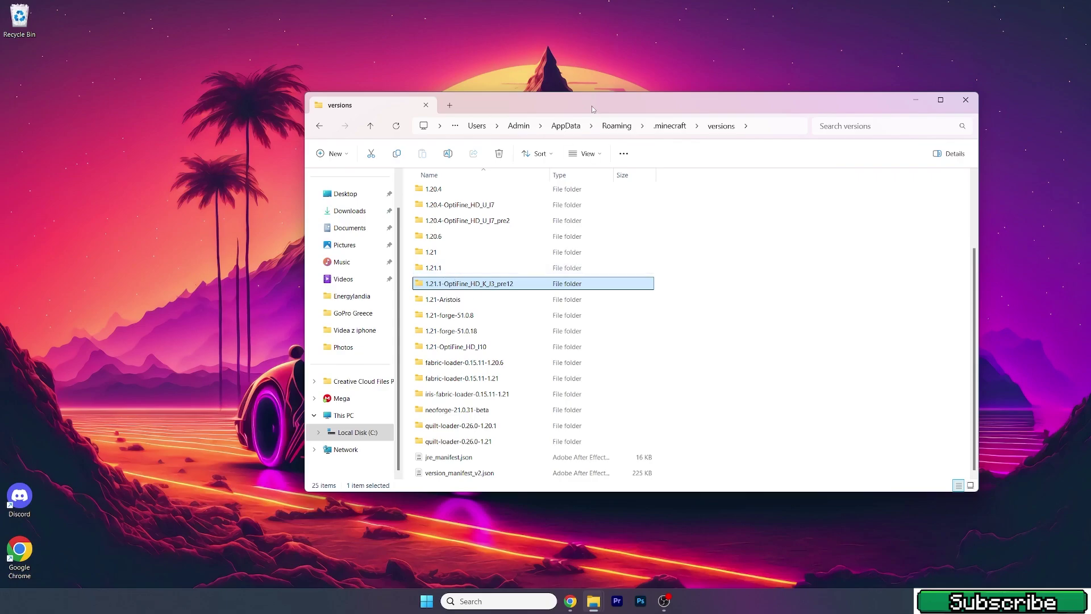
{"action": "left_click_drag", "start_coordinate": [591, 108], "coordinate": [537, 94]}
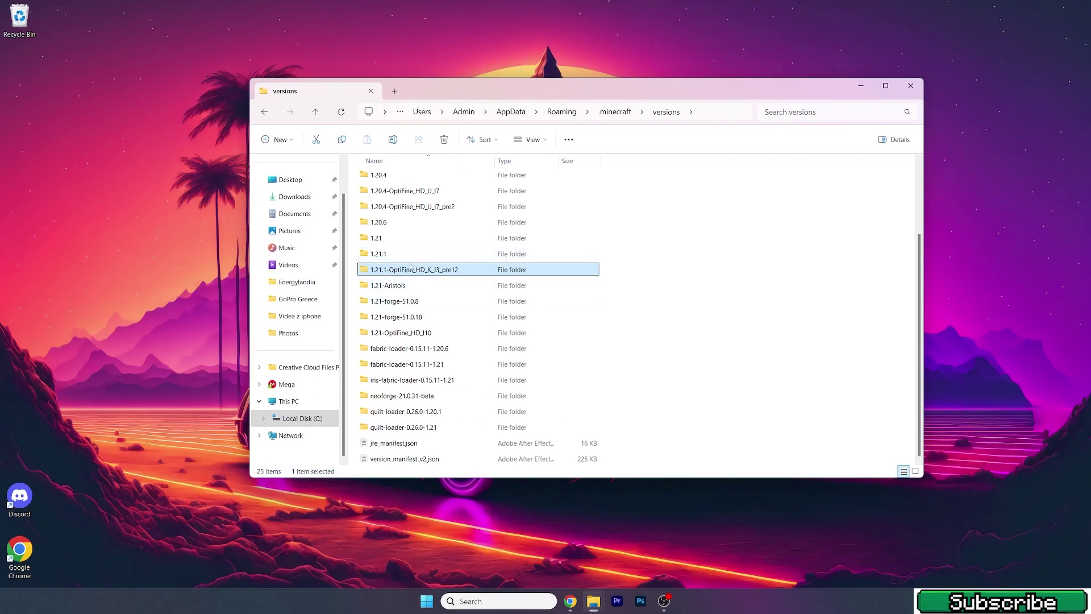
Close the versions folder window and move the OptiFine installer jar from the desktop to the Recycle Bin
{"action": "left_click", "coordinate": [910, 86]}
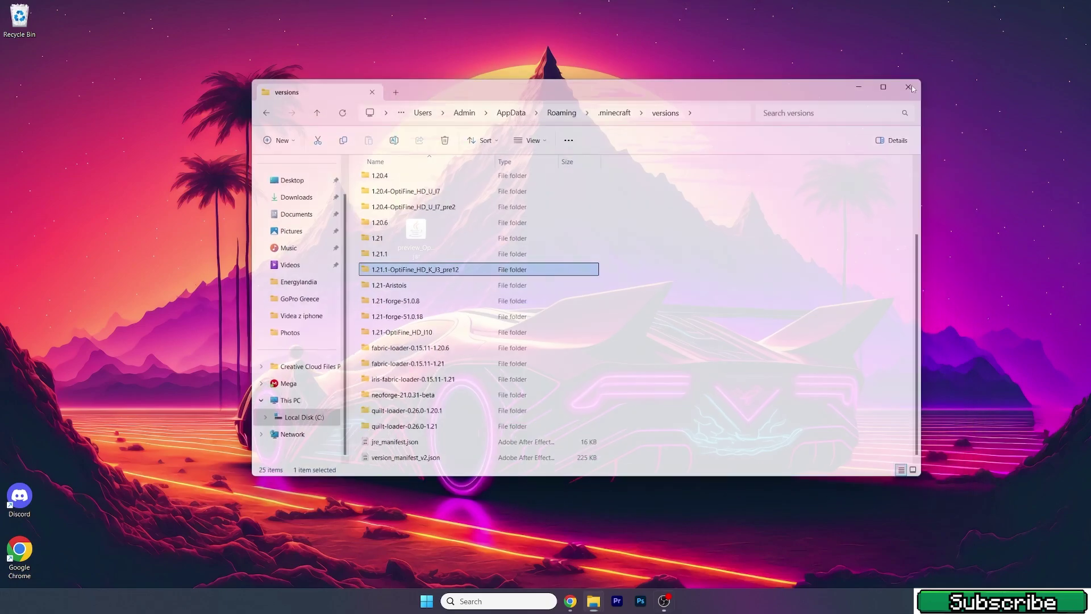
{"action": "left_click_drag", "start_coordinate": [416, 236], "coordinate": [270, 109]}
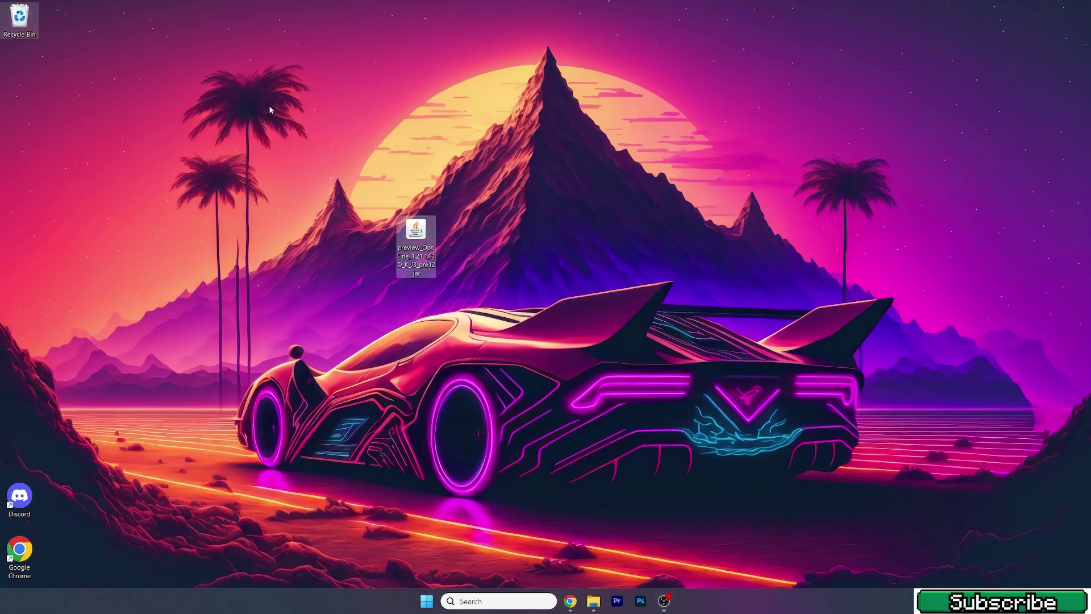
Start Minecraft Launcher and check that the OptiFine Snapshot 1.21.1-OptiFine_HD_K_J3_pre12 installation is chosen for Java Edition
{"action": "left_click", "coordinate": [427, 601]}
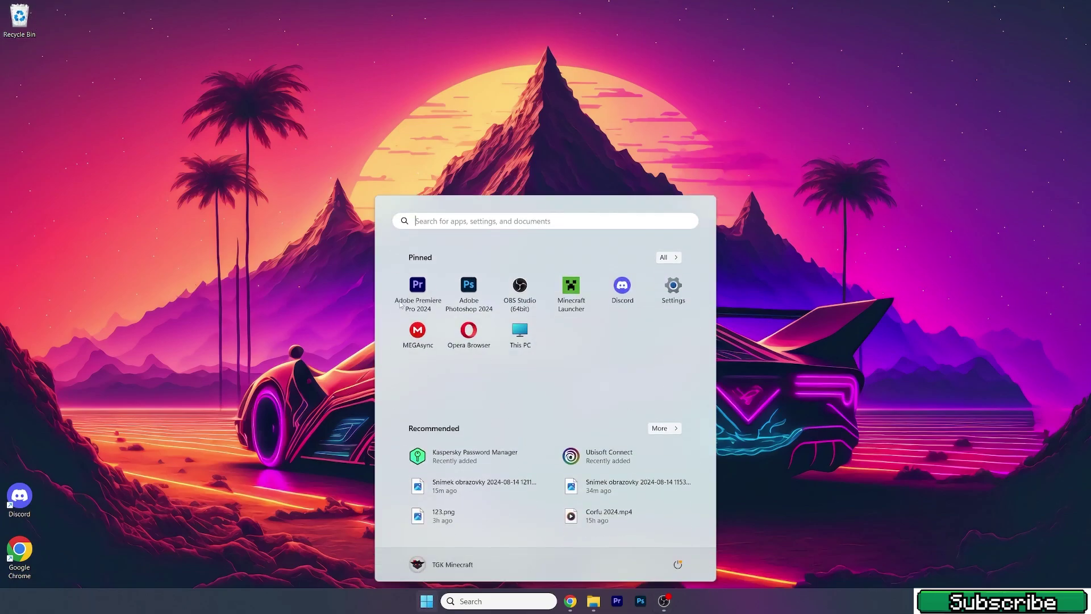
{"action": "left_click", "coordinate": [591, 291]}
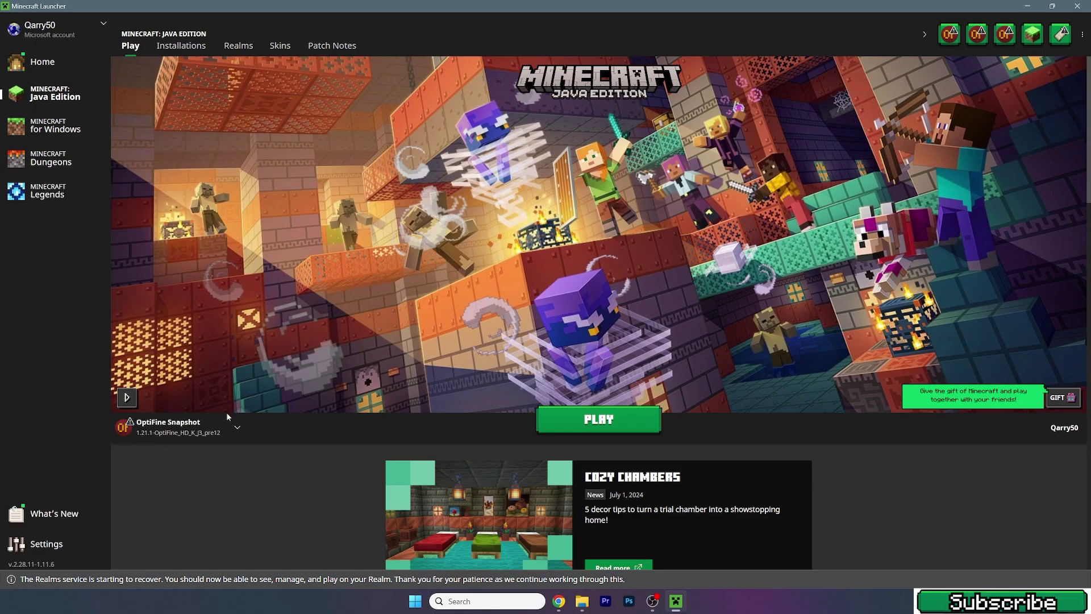
{"action": "left_click", "coordinate": [226, 425]}
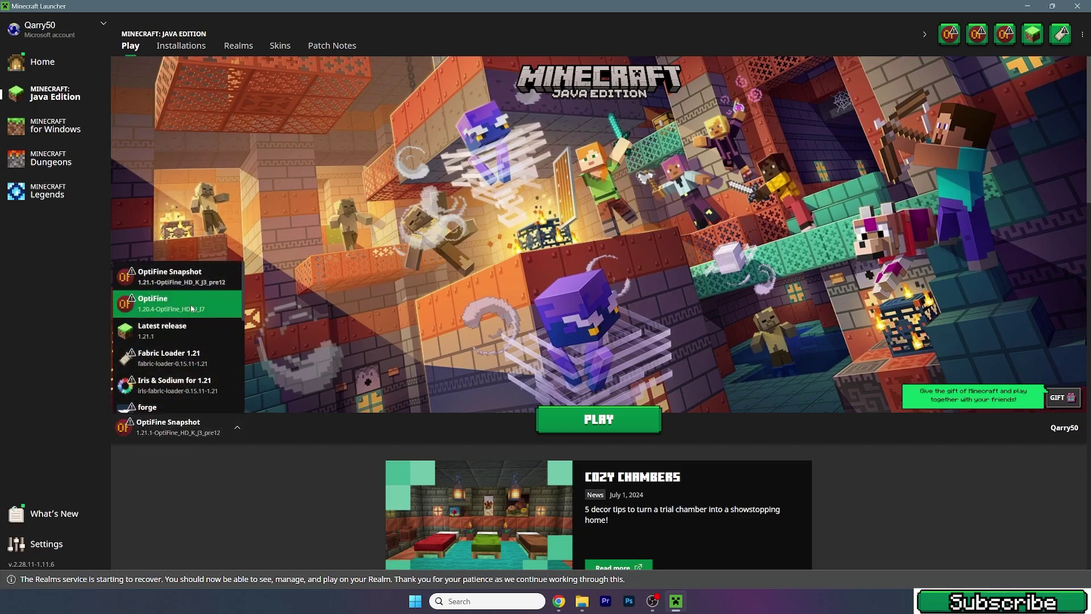
{"action": "left_click", "coordinate": [157, 432]}
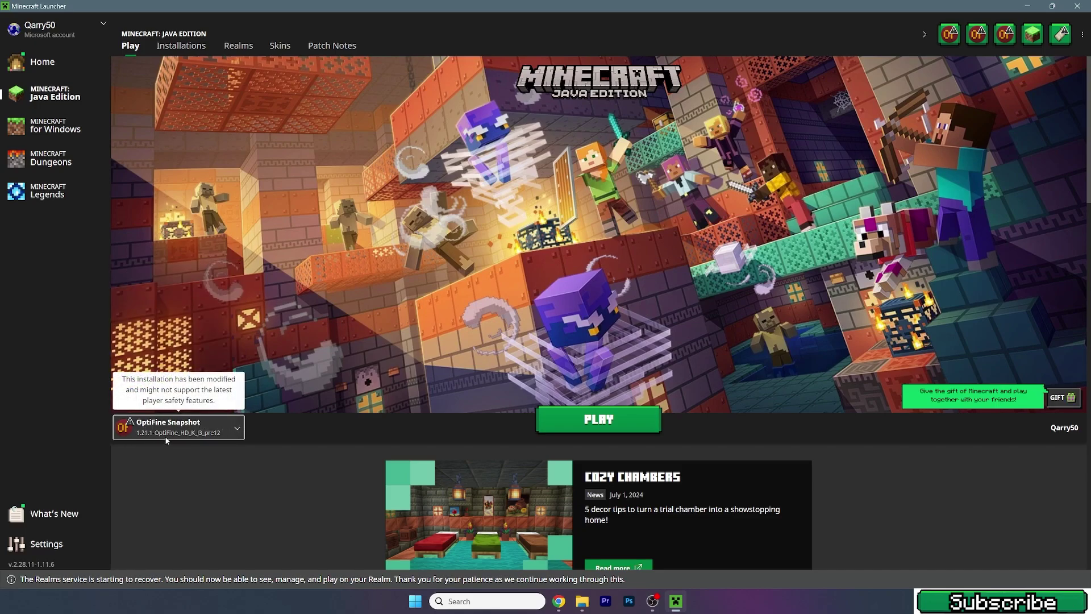
Open the OptiFine Snapshot 1.21.1 installation for editing, expand its additional options to show the JVM arguments, and save it
{"action": "left_click", "coordinate": [181, 45]}
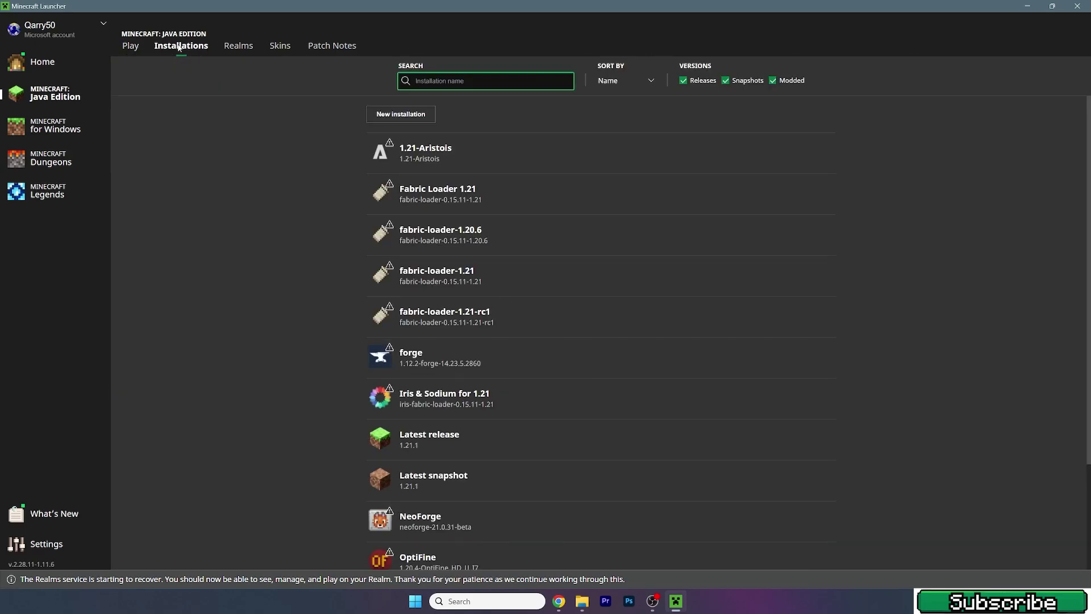
{"action": "scroll", "coordinate": [486, 156], "scroll_direction": "down", "scroll_amount": 3}
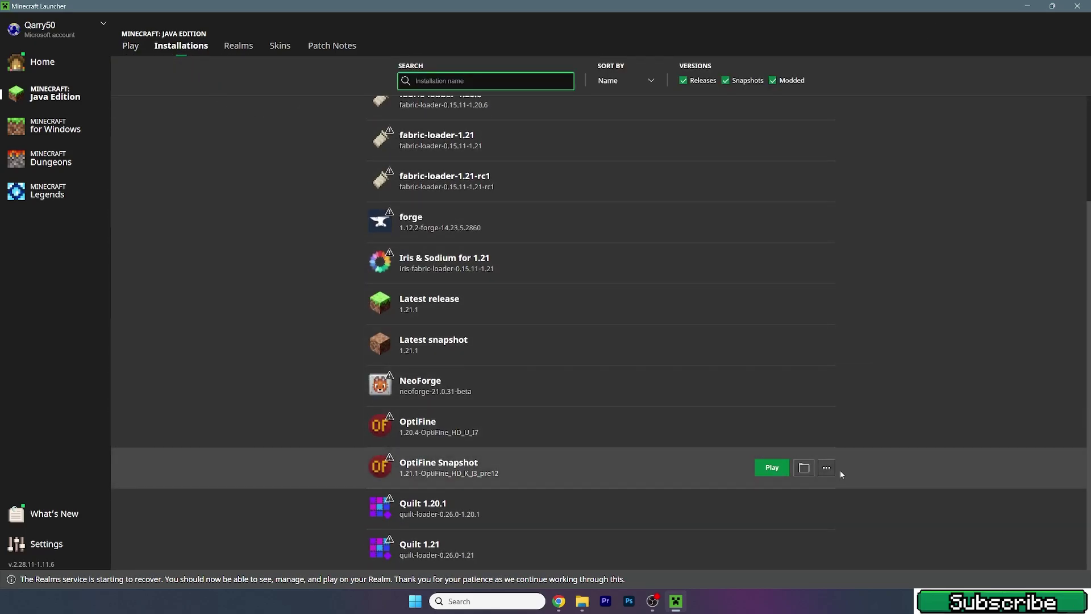
{"action": "left_click", "coordinate": [826, 467]}
{"action": "left_click", "coordinate": [823, 491]}
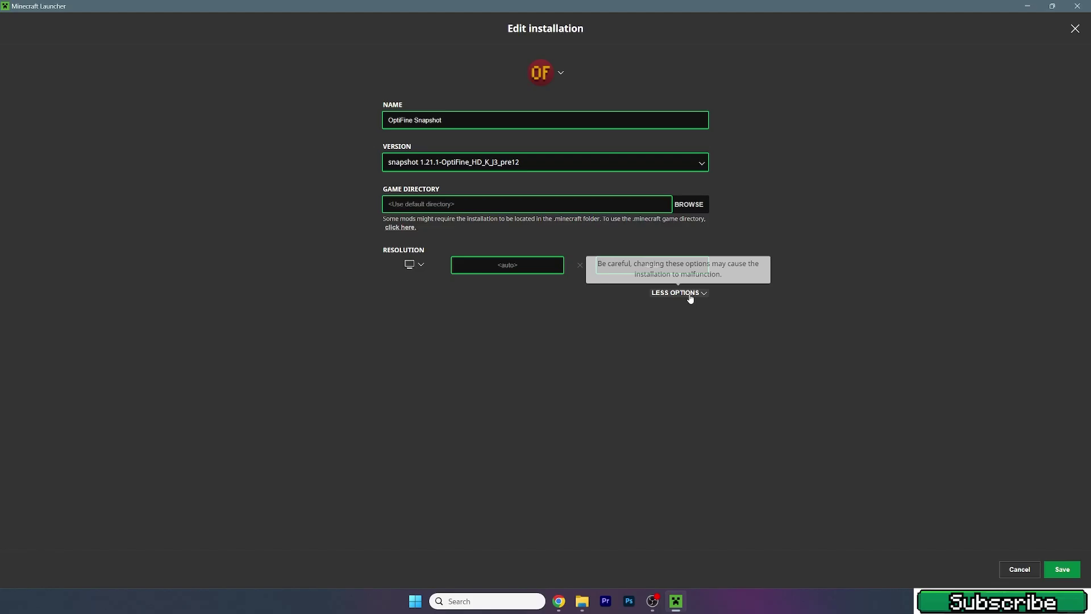
{"action": "left_click", "coordinate": [682, 293]}
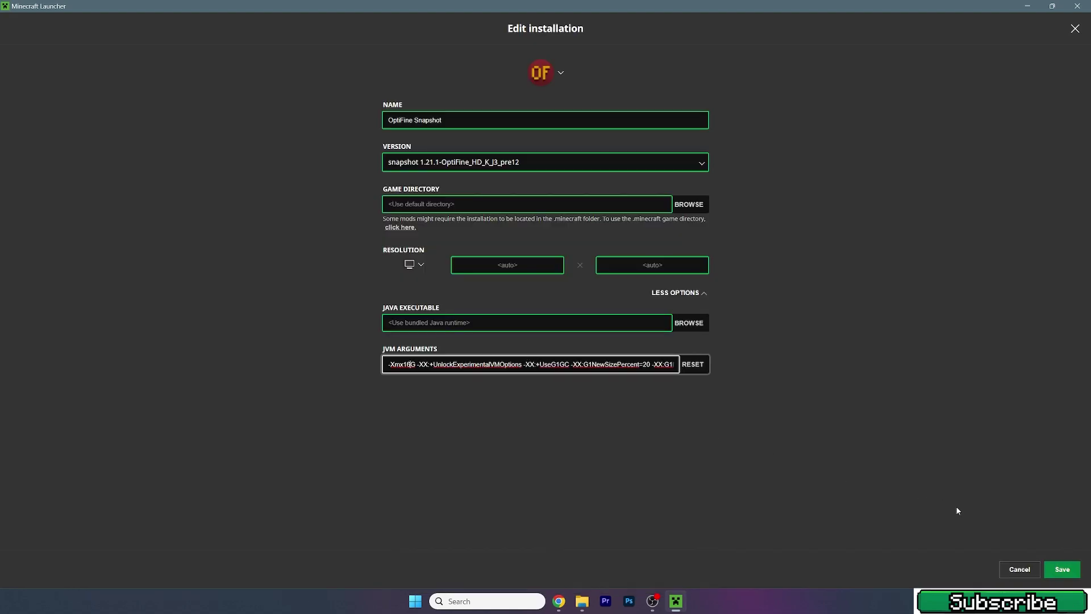
{"action": "left_click", "coordinate": [1062, 569]}
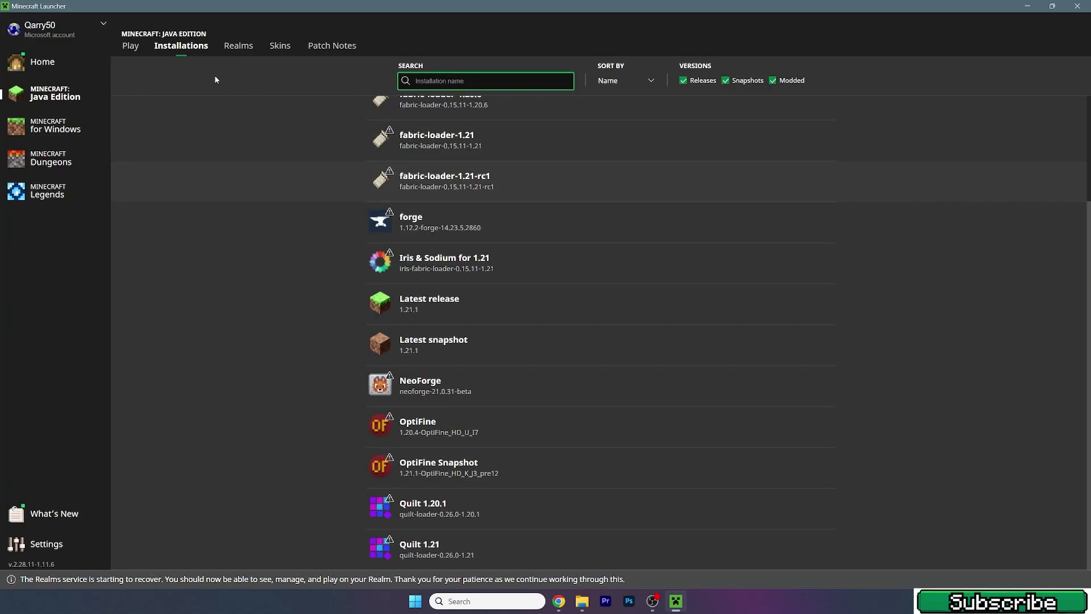
Launch Minecraft with the OptiFine Snapshot 1.21.1-OptiFine_HD_K_J3_pre12 installation and maximize the game window
{"action": "left_click", "coordinate": [131, 46]}
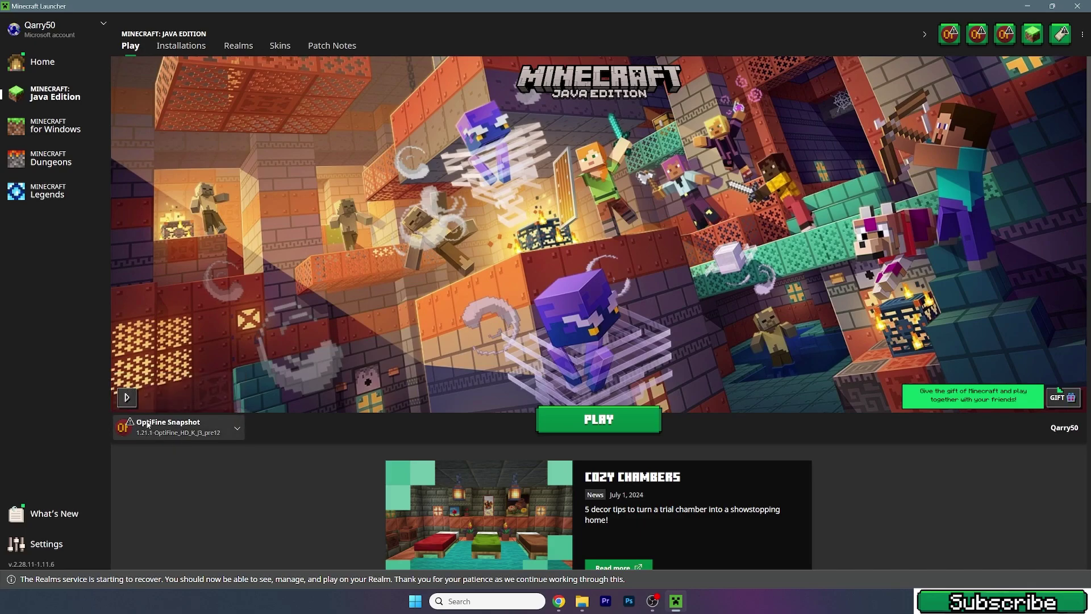
{"action": "left_click", "coordinate": [598, 419]}
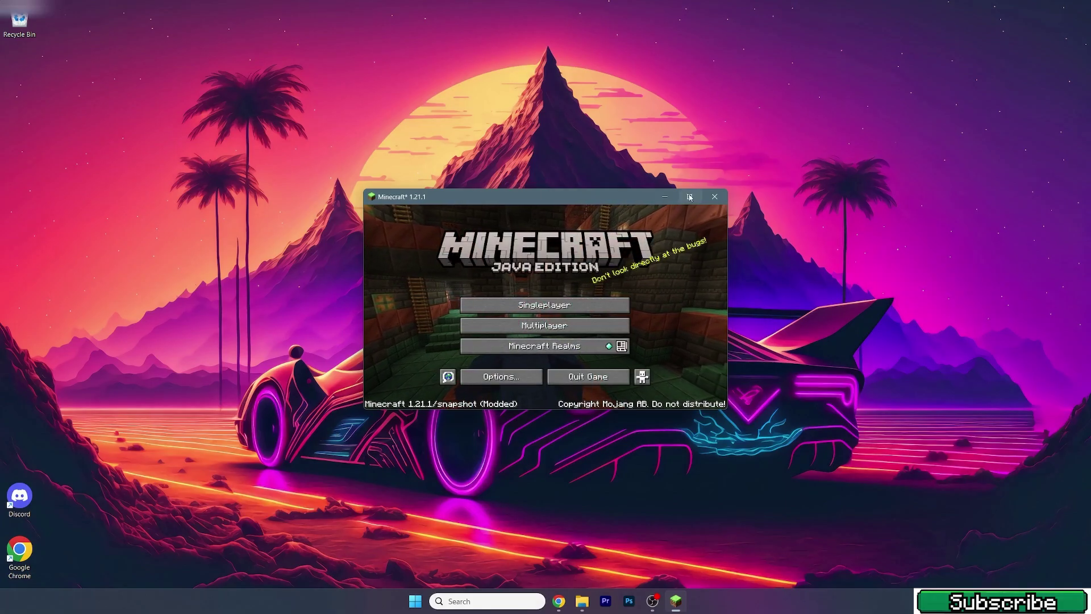
{"action": "key", "text": "super+Up"}
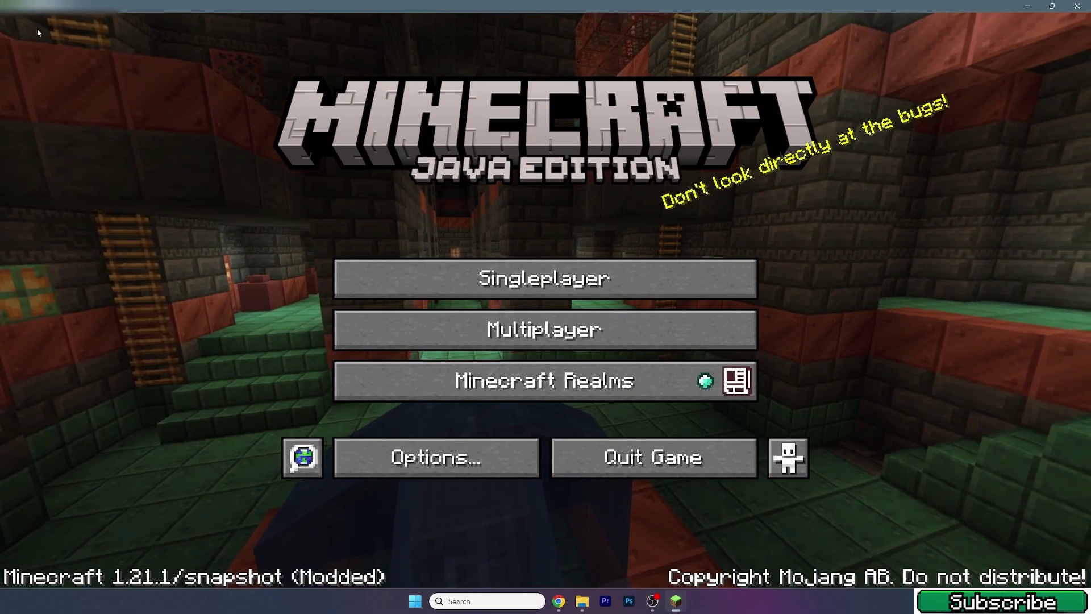
Look at the game's Options and leave them, and load the singleplayer world Sherlock
{"action": "left_click", "coordinate": [432, 457]}
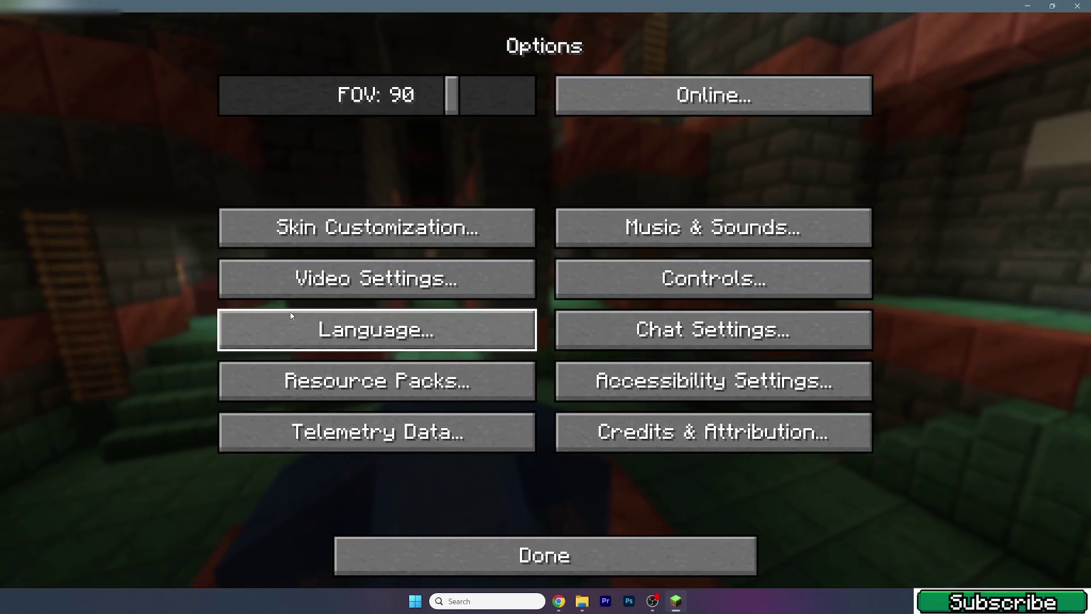
{"action": "left_click", "coordinate": [638, 551]}
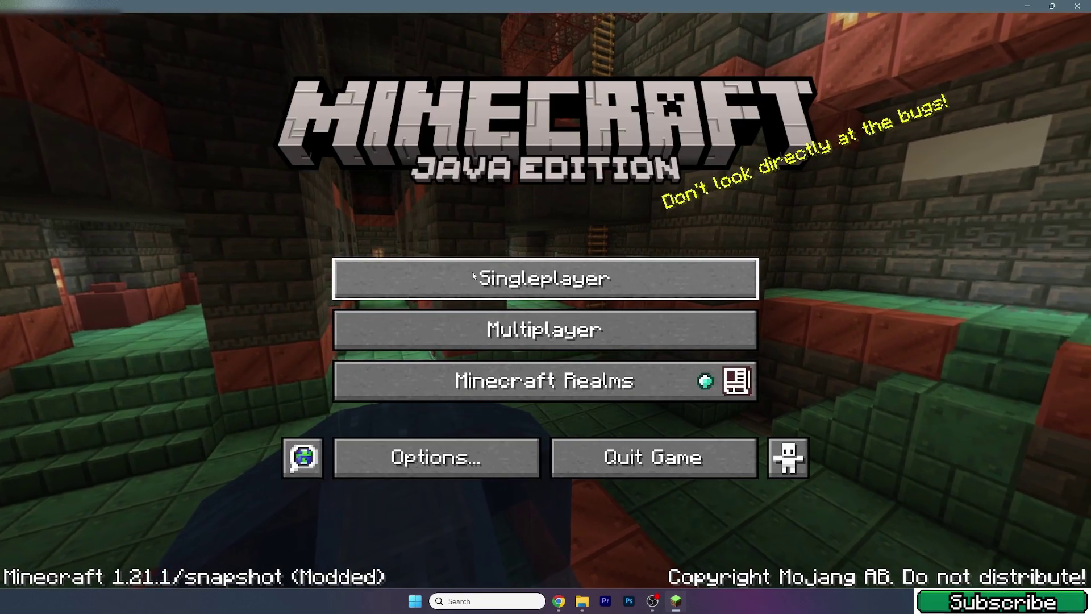
{"action": "left_click", "coordinate": [464, 292]}
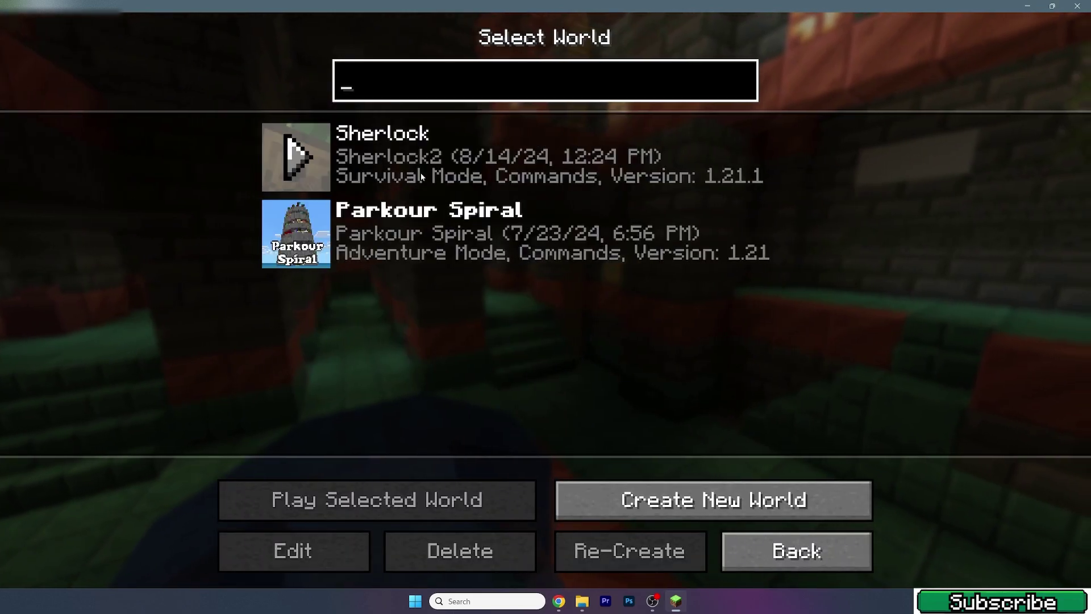
{"action": "left_click", "coordinate": [294, 158]}
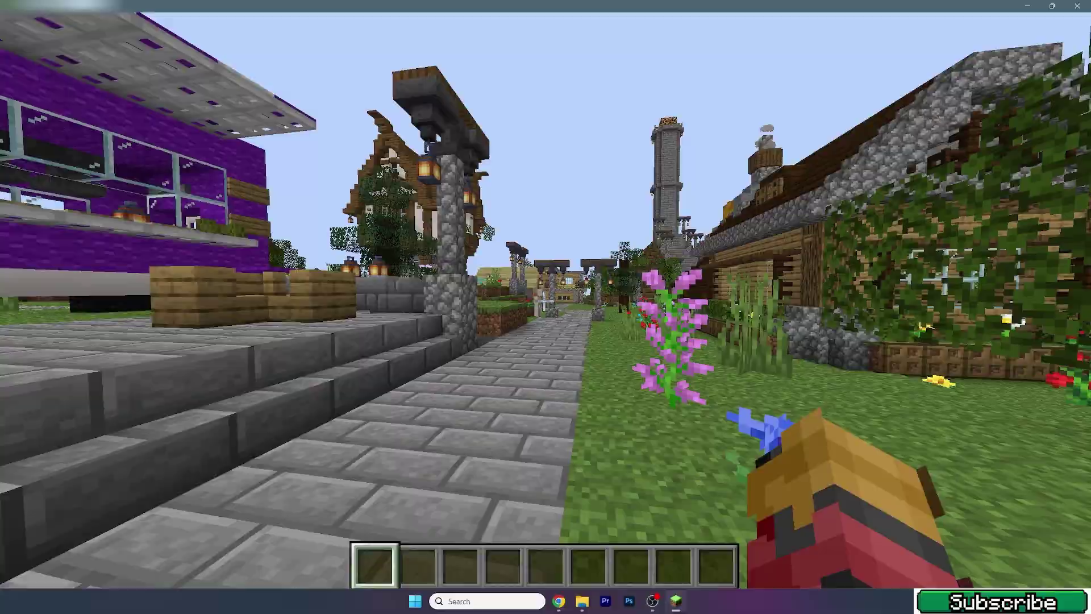
Walk along the stone path through the village to examine how the world looks without shaders
{"action": "key", "text": "w"}
{"action": "key", "text": "w"}
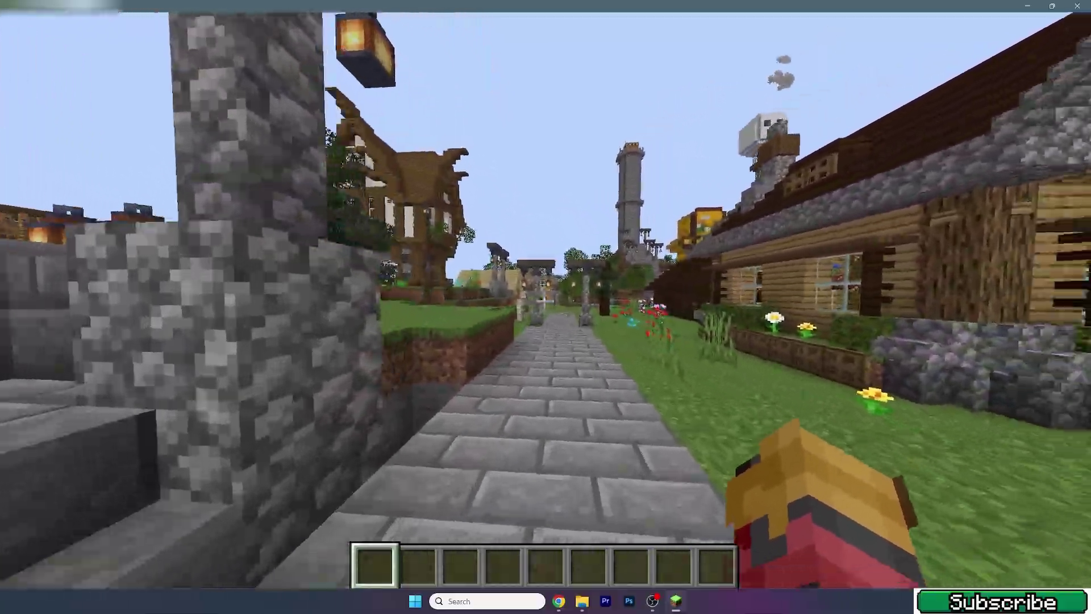
{"action": "key", "text": "w"}
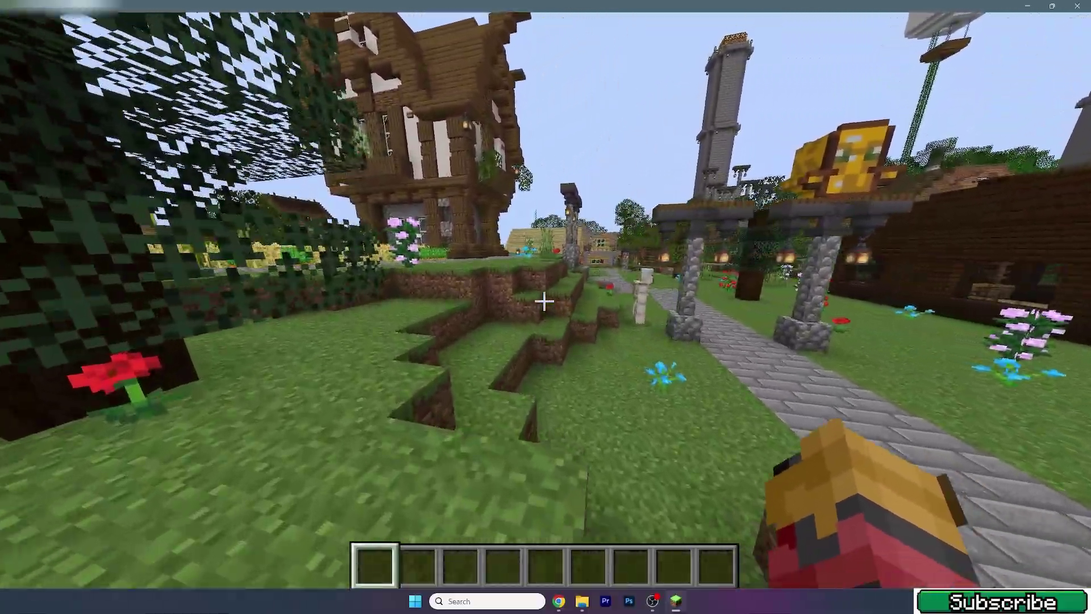
{"action": "key", "text": "w"}
{"action": "key", "text": "space"}
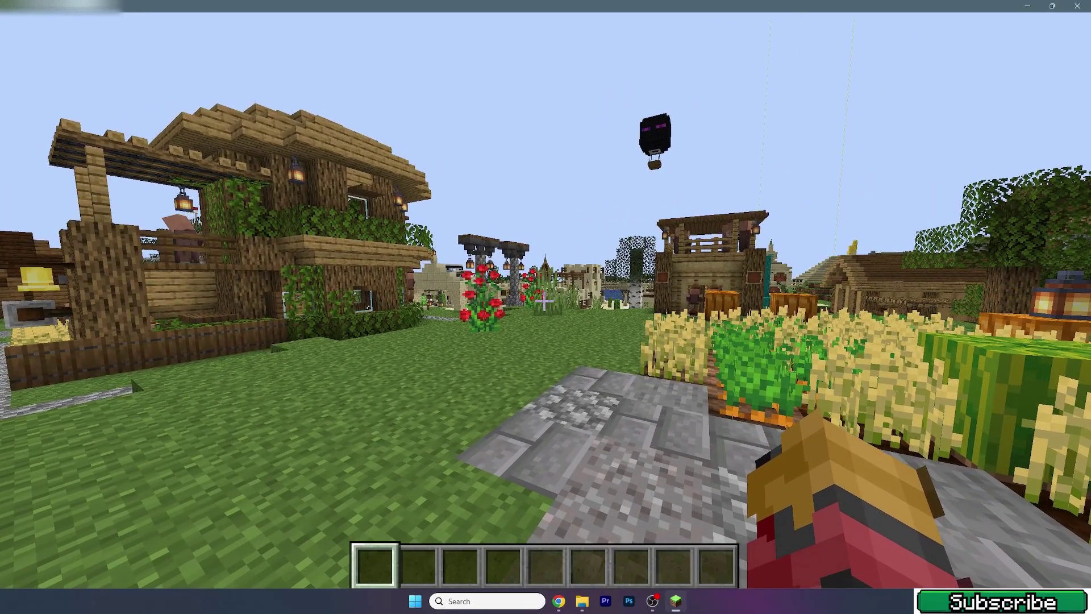
{"action": "key", "text": "w"}
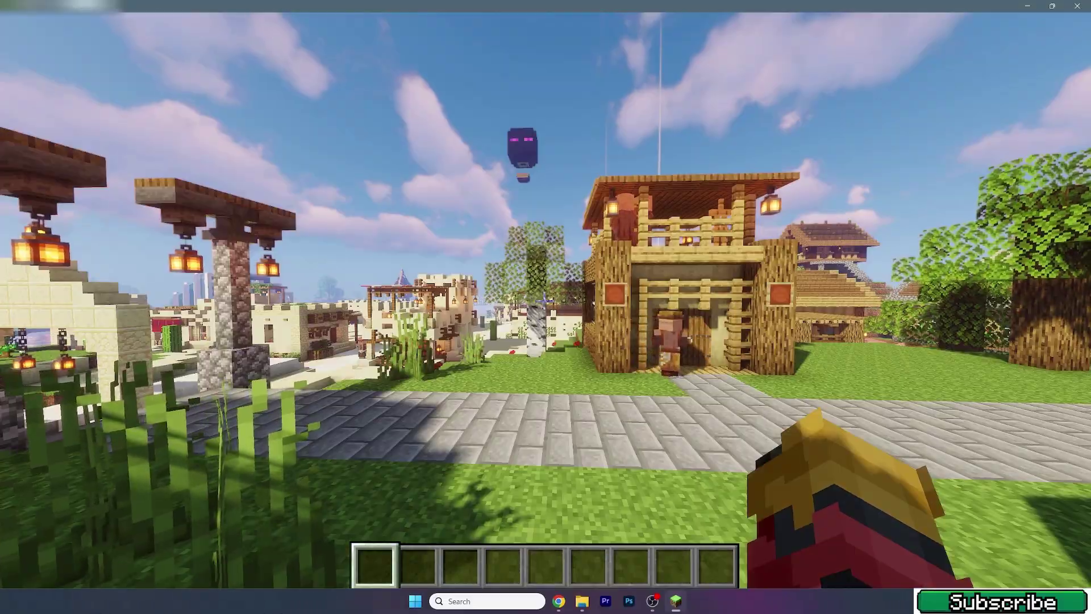
Move through the desert village and past the lake to examine the shaders' lighting, shadows, sky and water reflections
{"action": "key", "text": "w"}
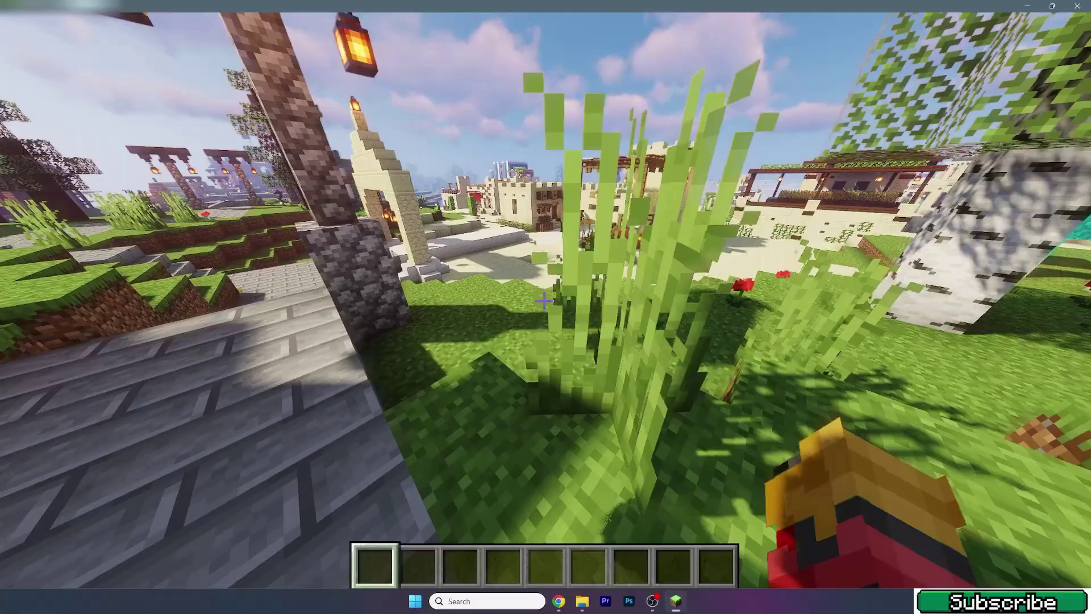
{"action": "key", "text": "w"}
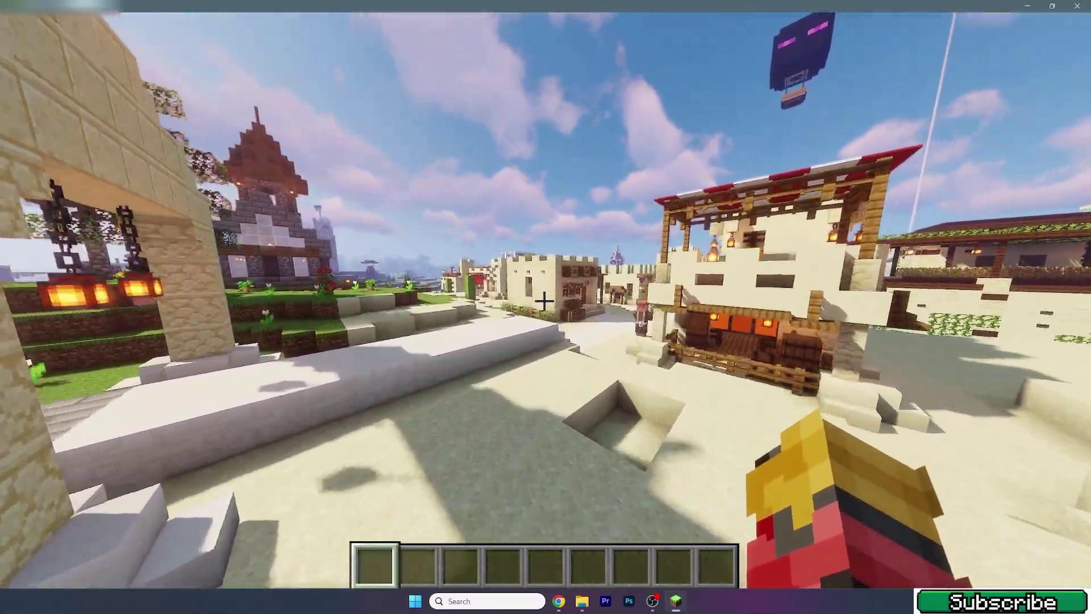
{"action": "key", "text": "w"}
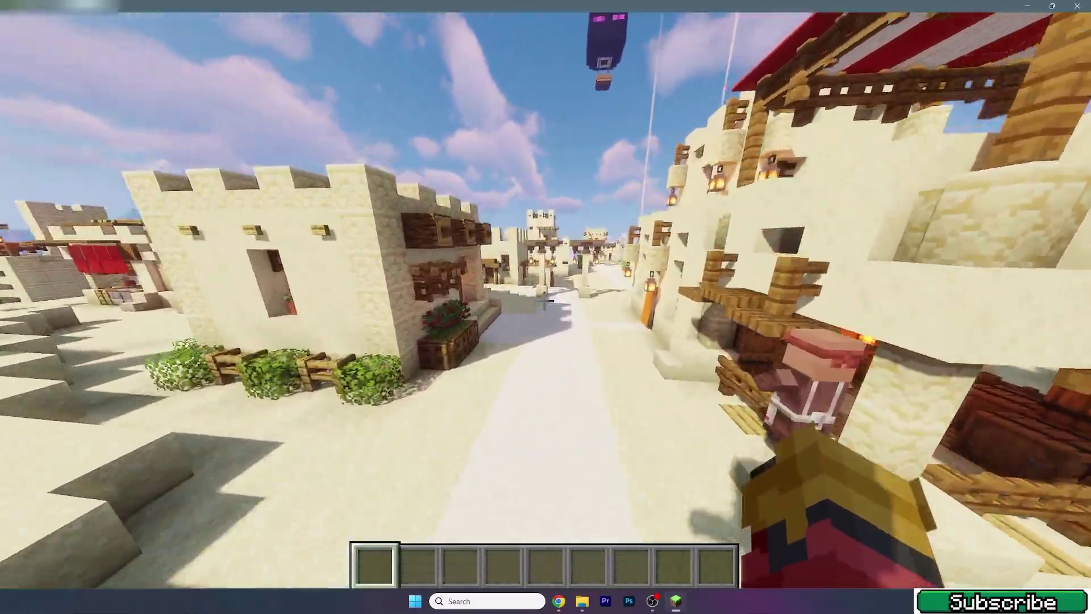
{"action": "key", "text": "w"}
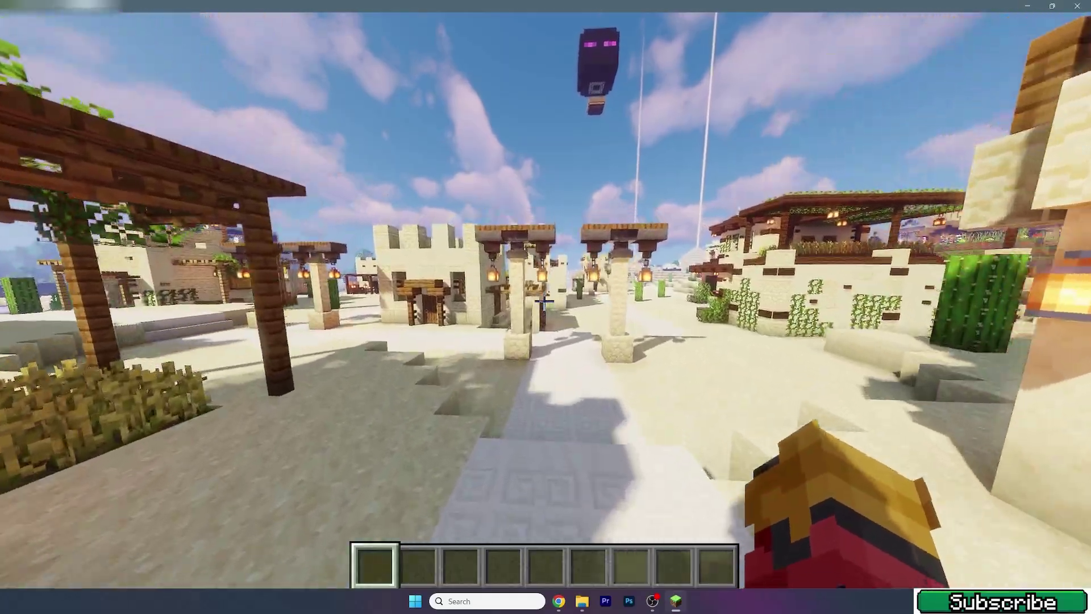
{"action": "key", "text": "w"}
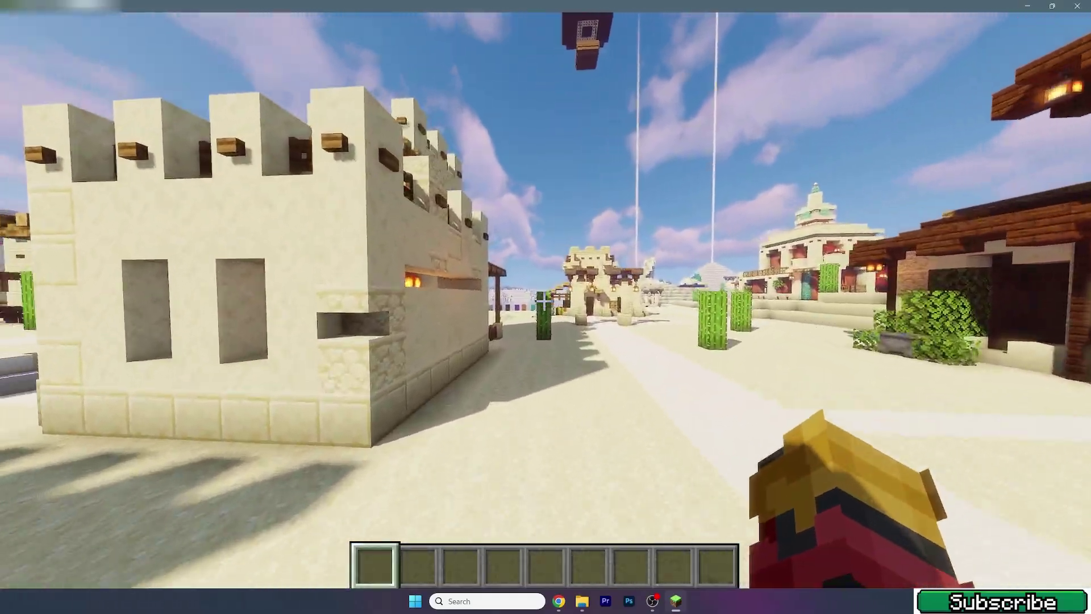
{"action": "key", "text": "w"}
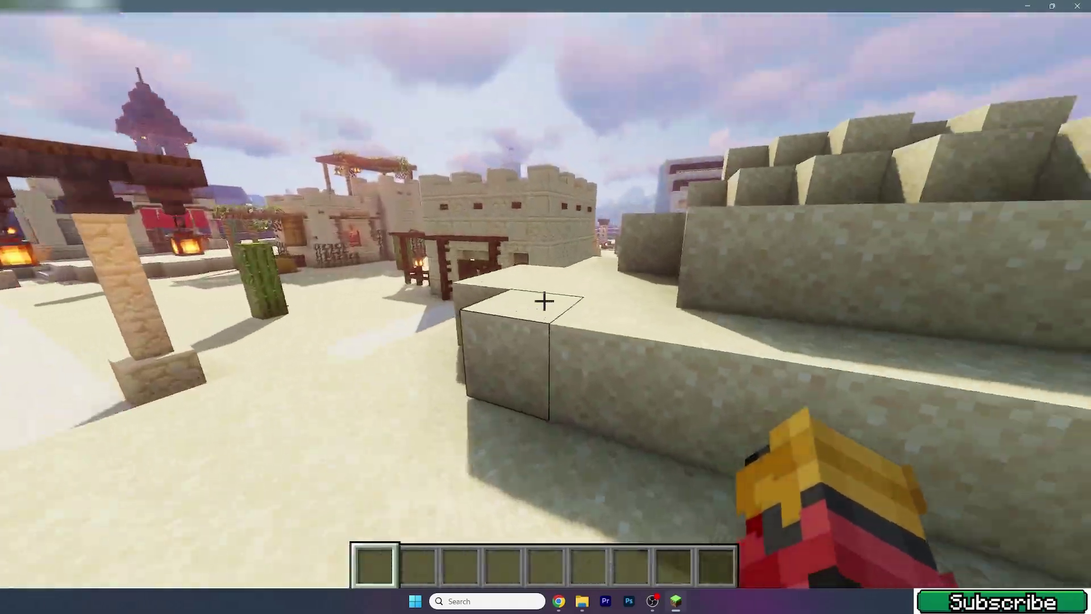
{"action": "key", "text": "w"}
{"action": "key", "text": "w"}
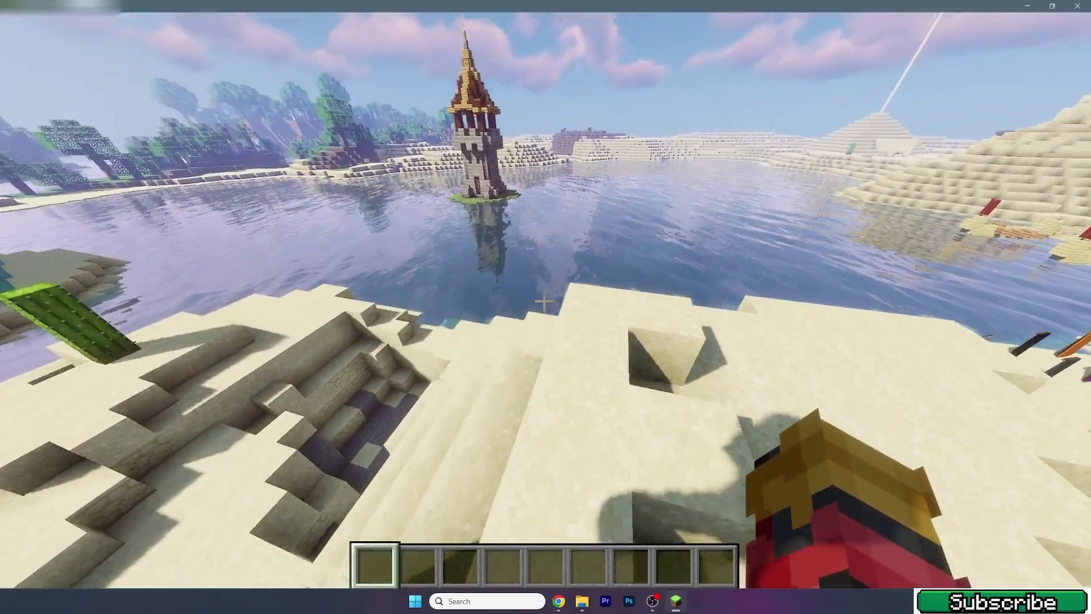
{"action": "key", "text": "w"}
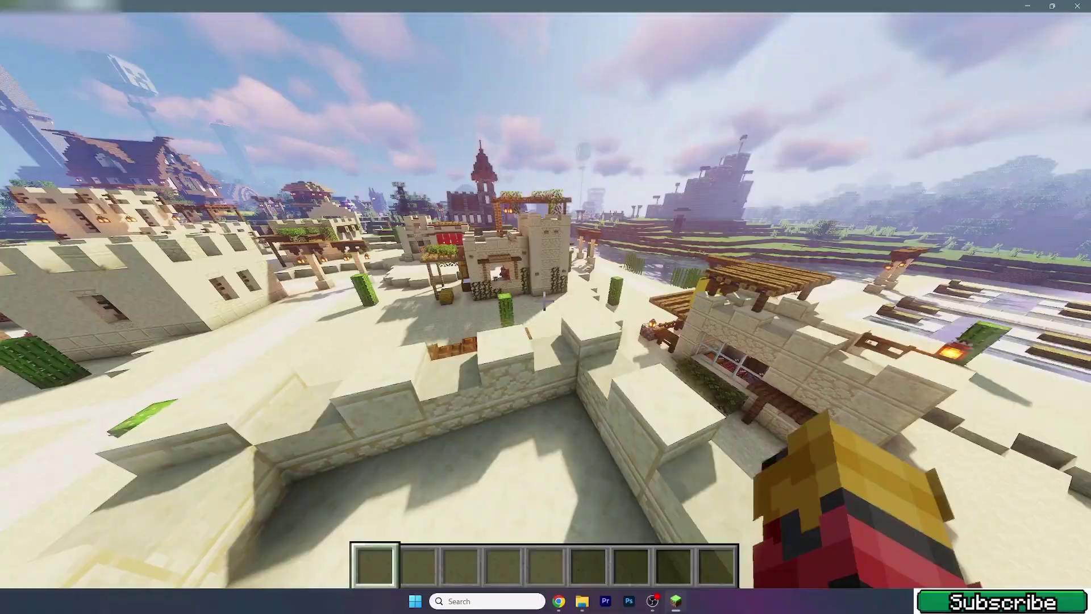
{"action": "key", "text": "w"}
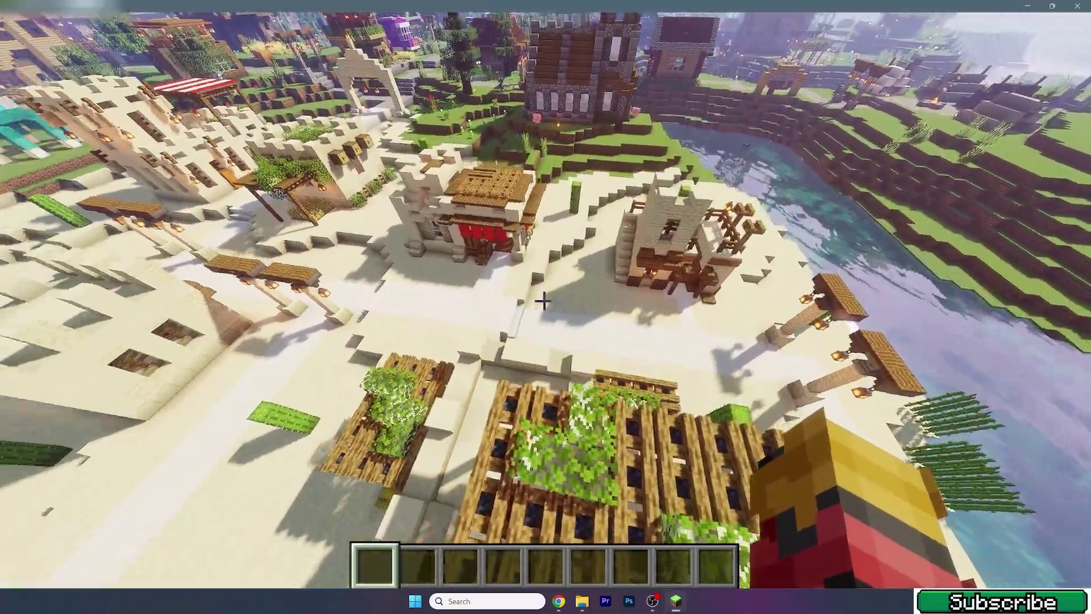
{"action": "key", "text": "w"}
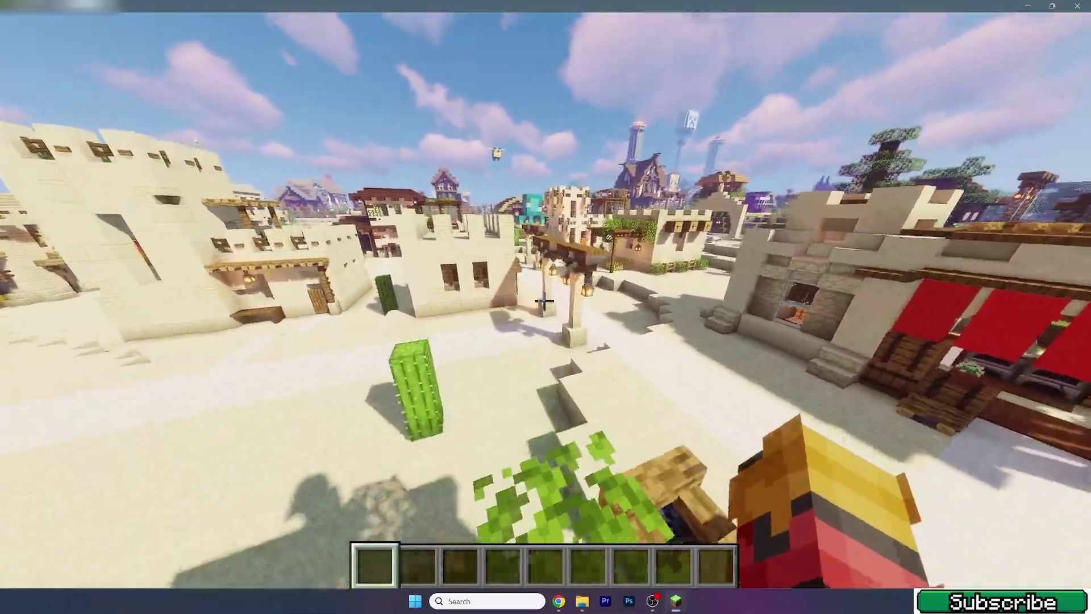
{"action": "key", "text": "w"}
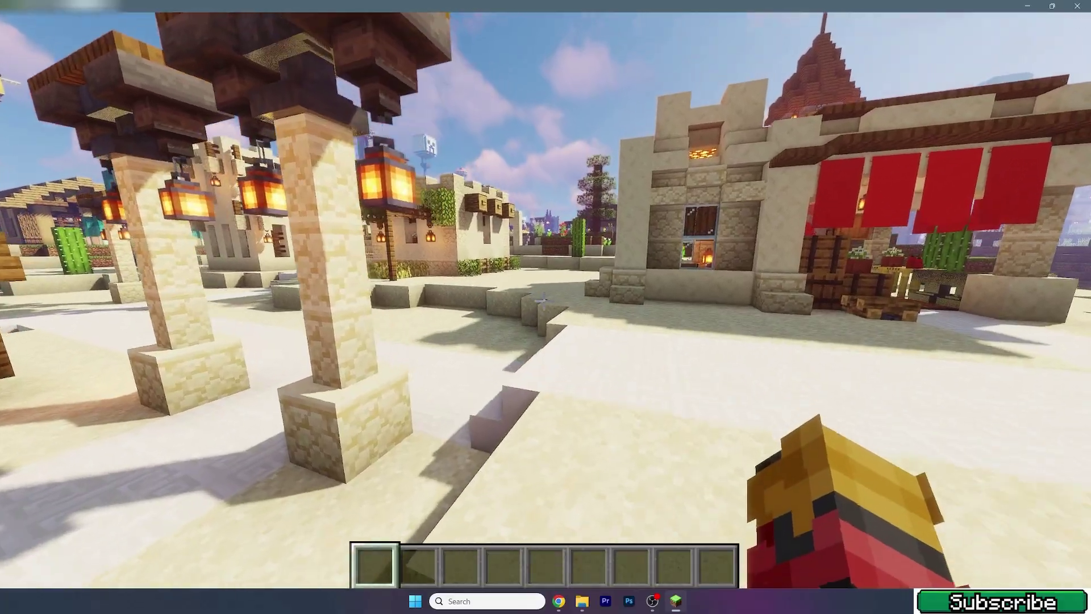
{"action": "key", "text": "w"}
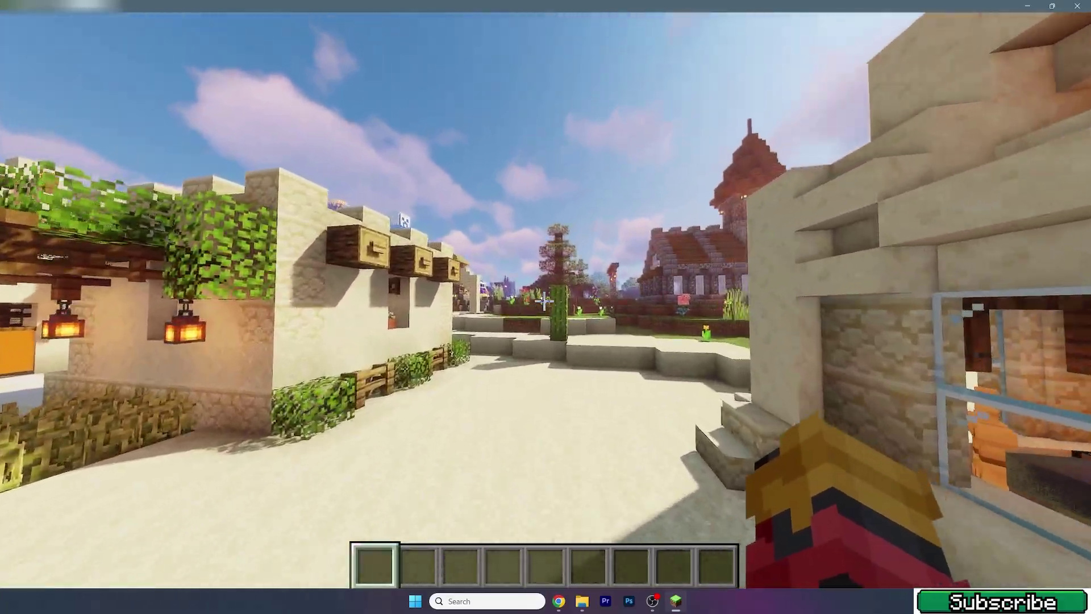